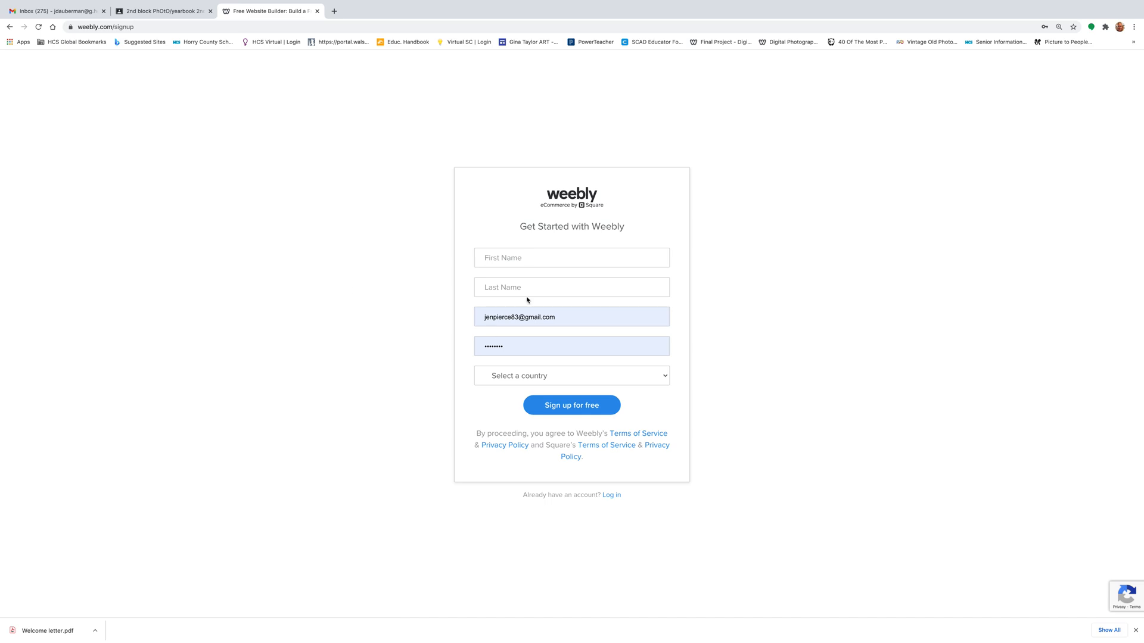
# - Sign up for a free Weebly account with first and last name, e-mail and password
pyautogui.click(510, 259)
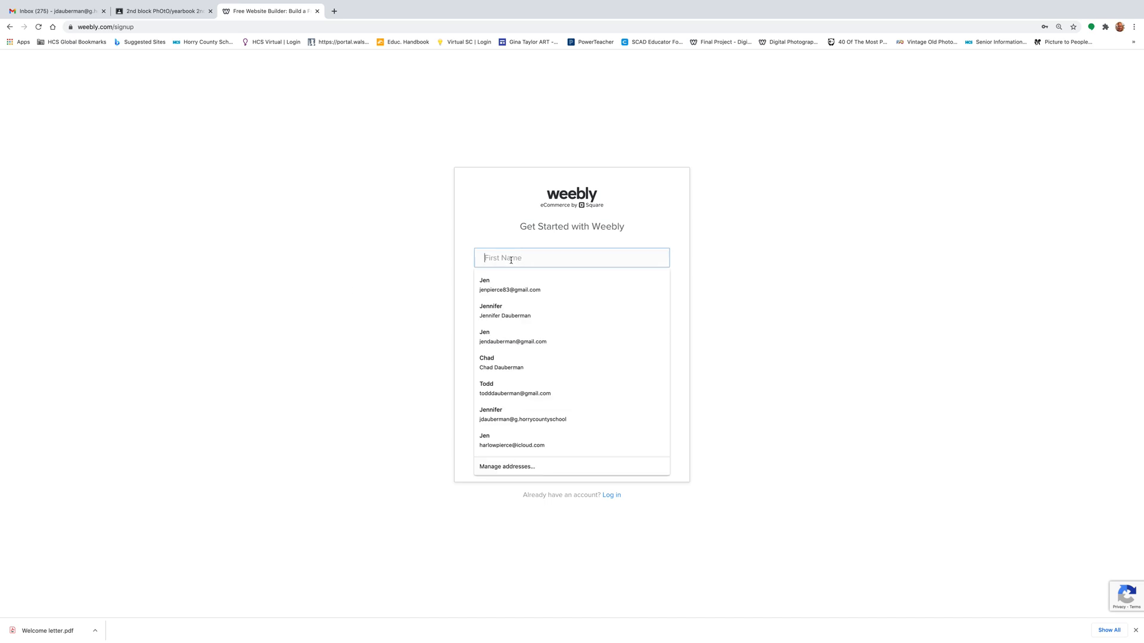
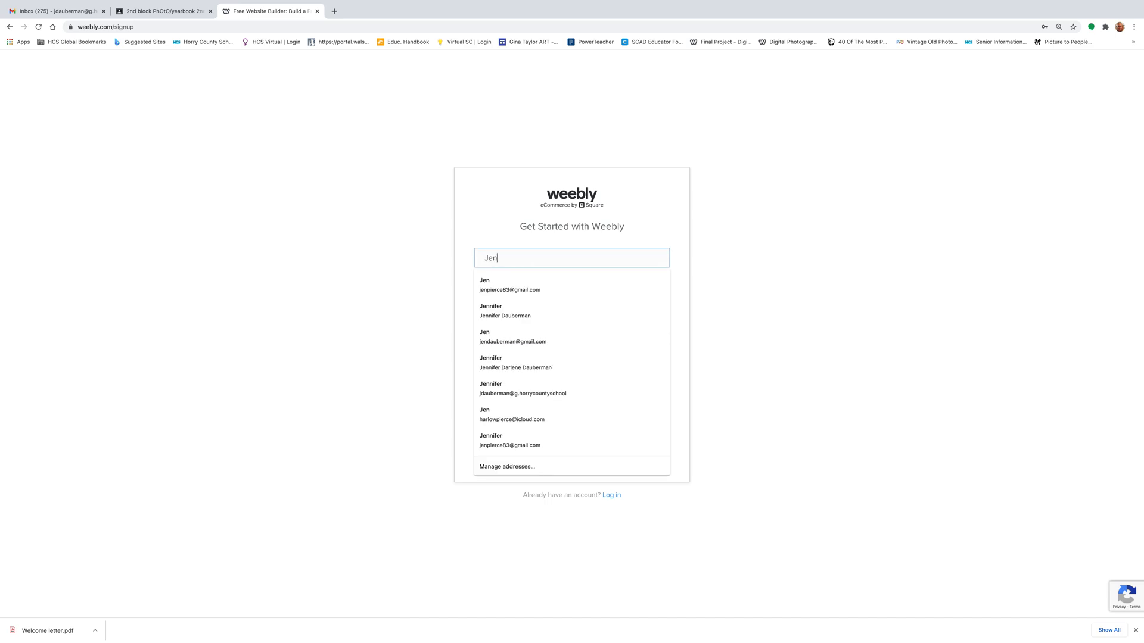
pyautogui.press('Tab')
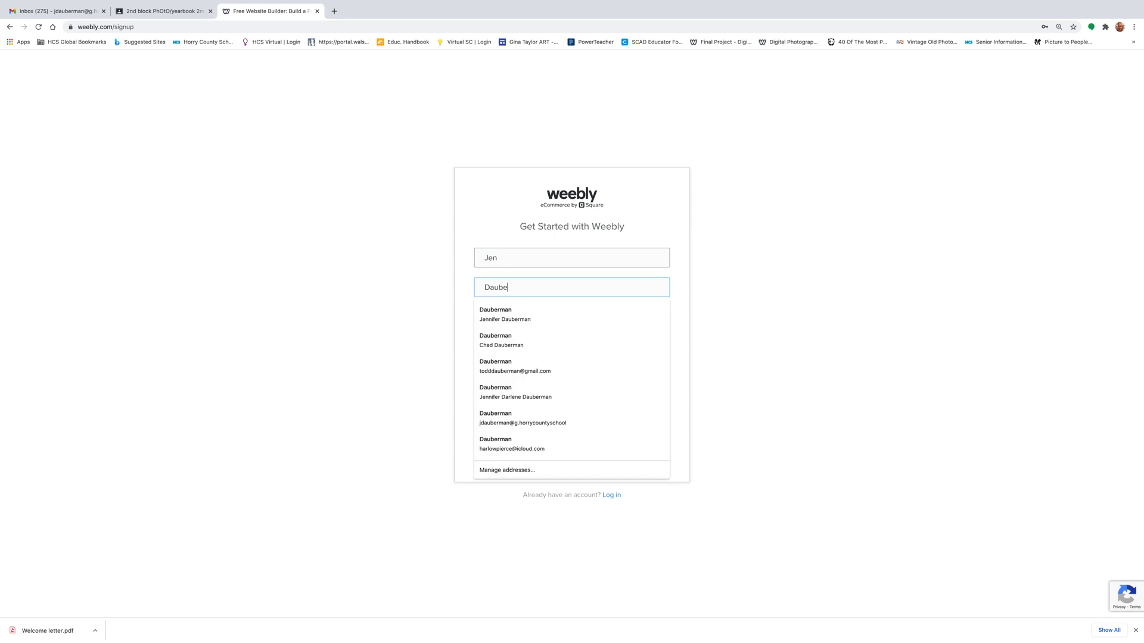
pyautogui.press('Tab')
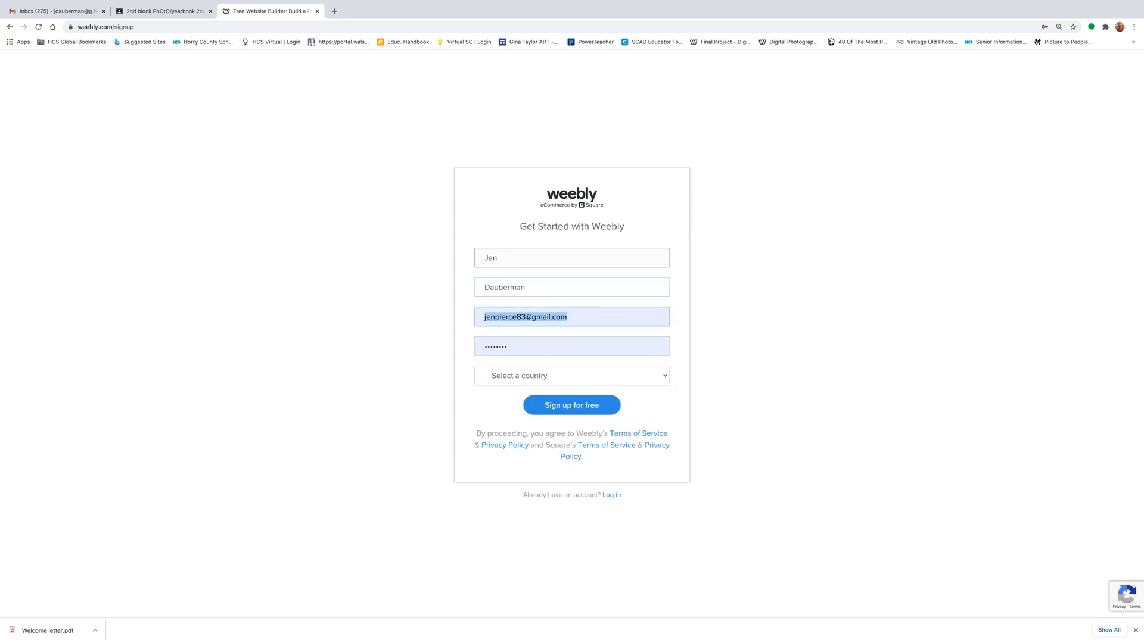
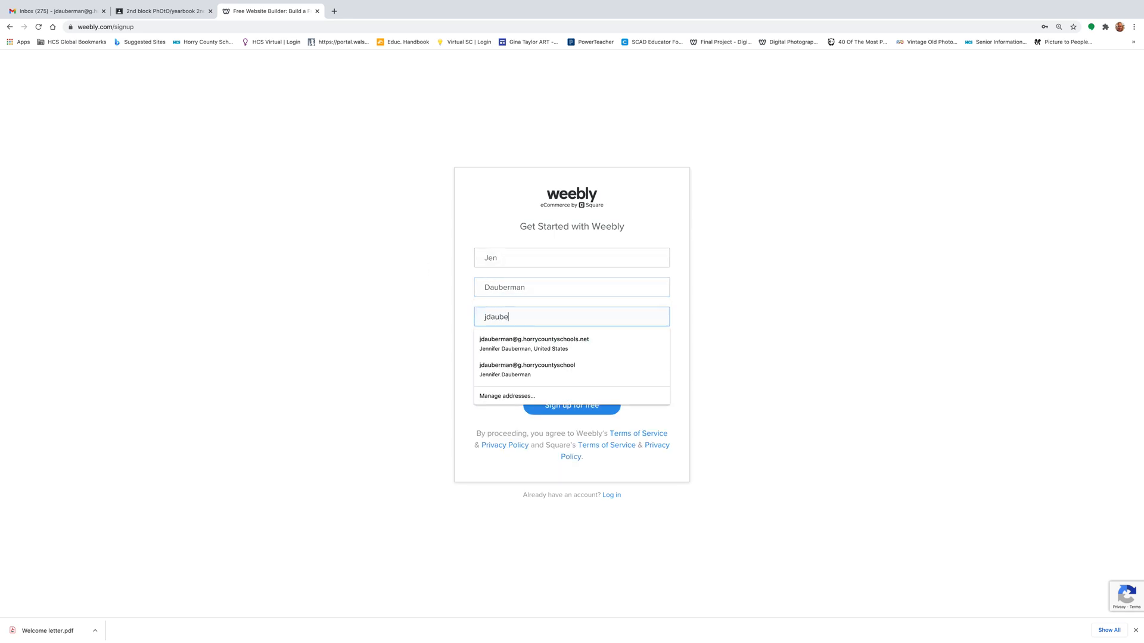
pyautogui.click(528, 344)
pyautogui.click(521, 345)
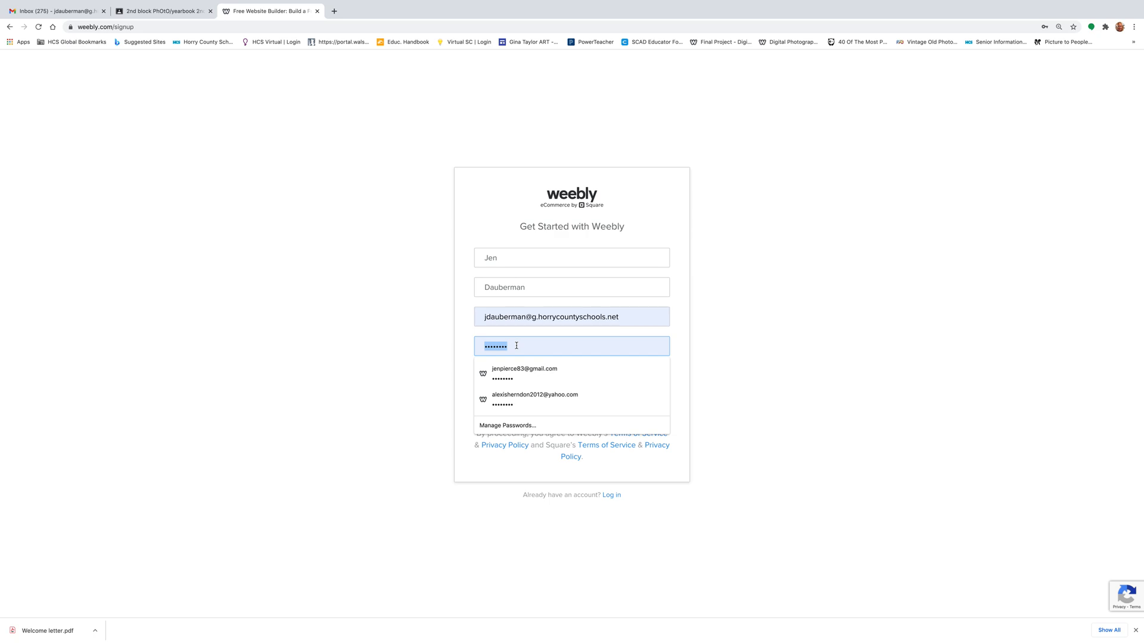
pyautogui.write('••')
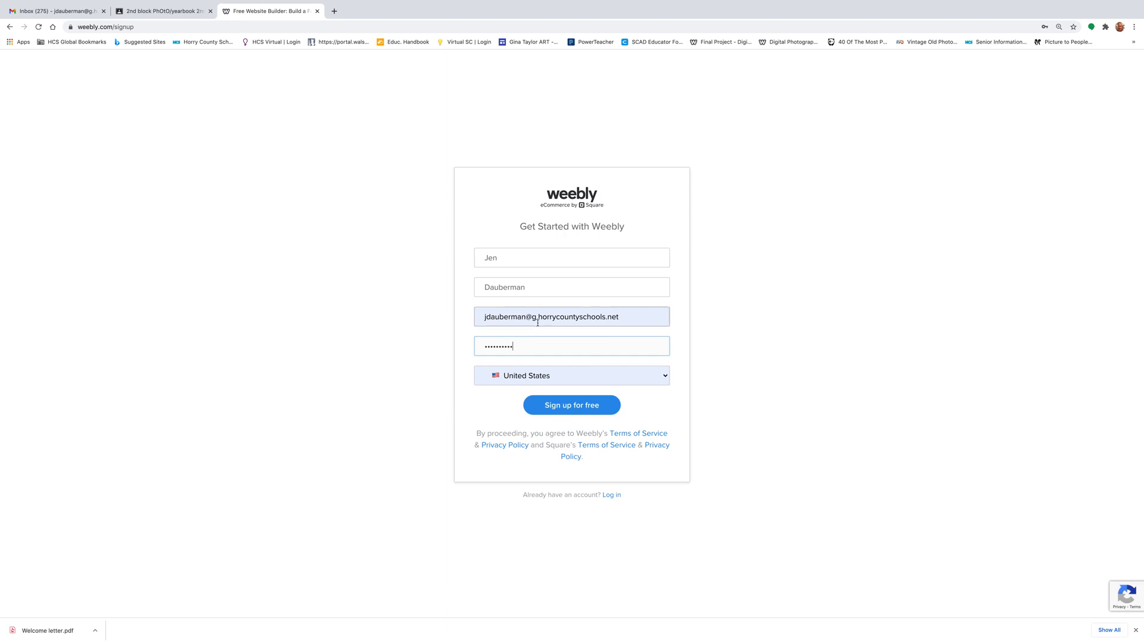
pyautogui.click(574, 410)
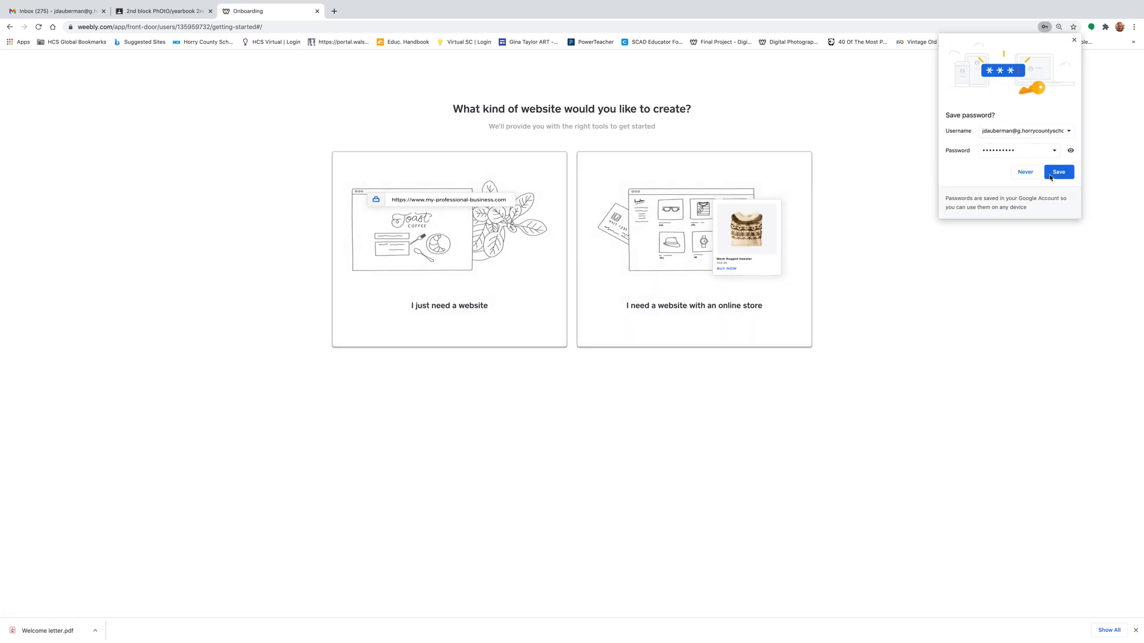
# - Choose a plain website without a store and browse the Portfolio themes
pyautogui.click(1024, 174)
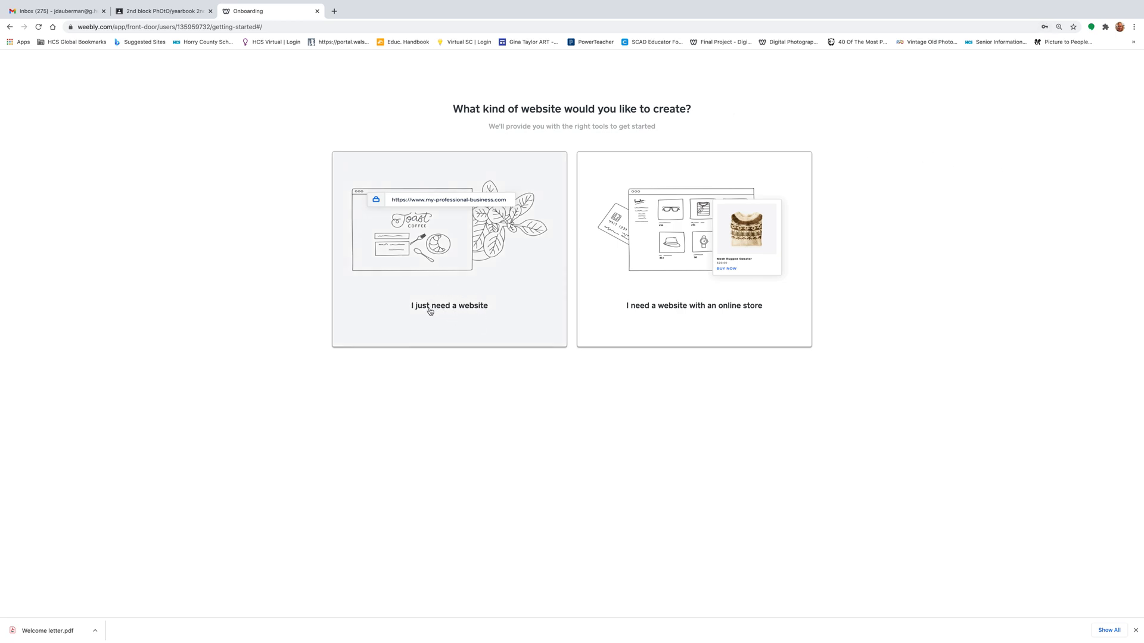
pyautogui.click(440, 293)
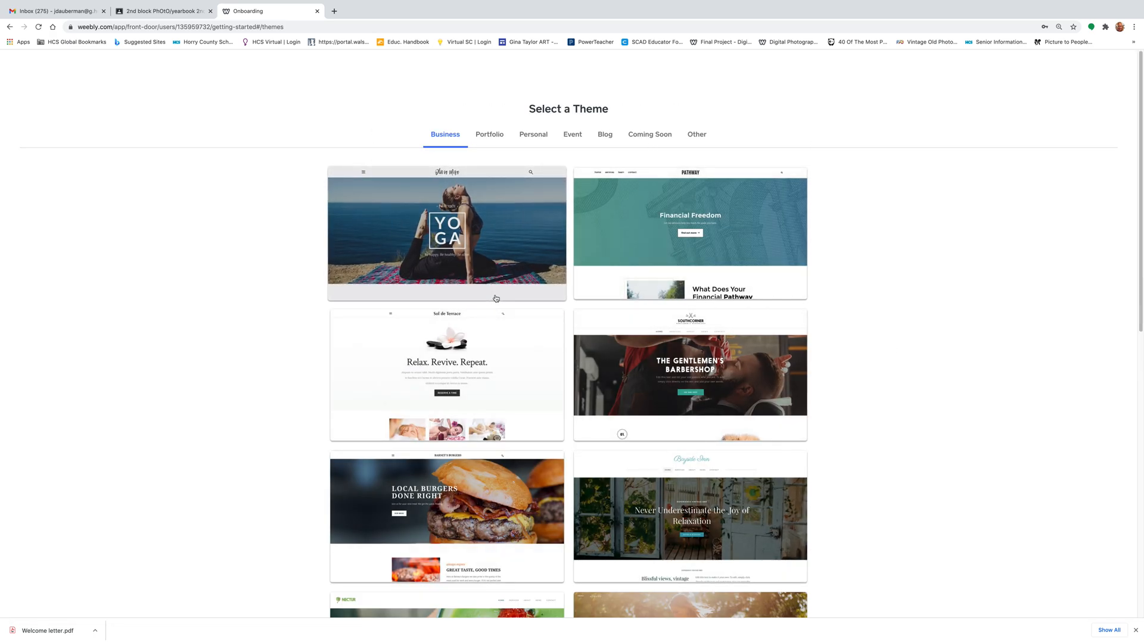
pyautogui.click(487, 137)
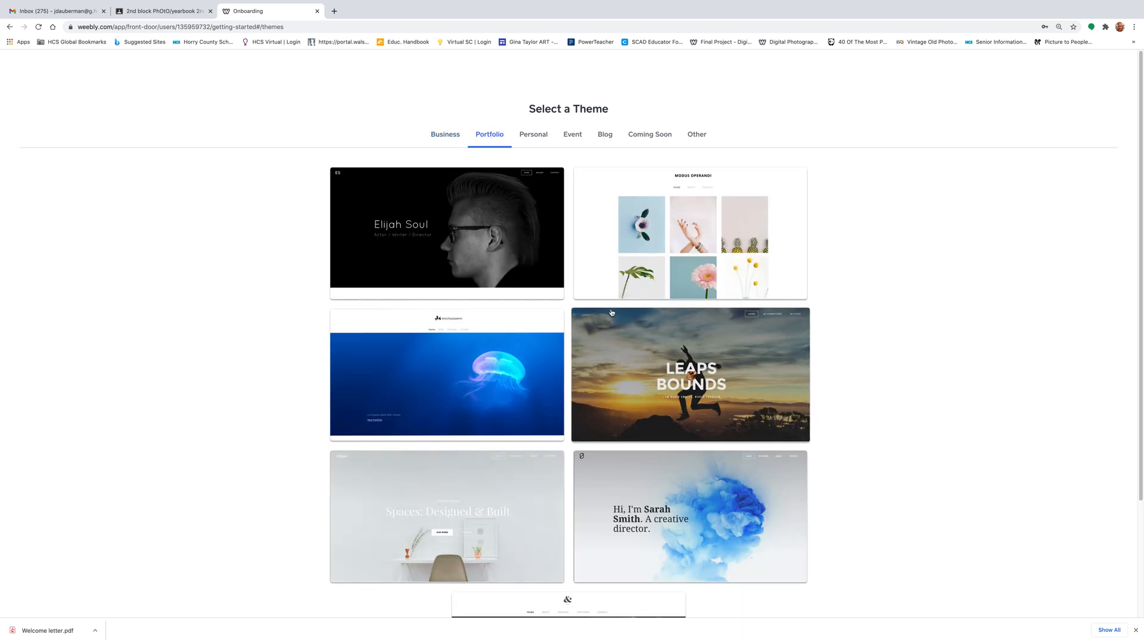
pyautogui.scroll(-3, 611, 312)
pyautogui.scroll(3, 611, 312)
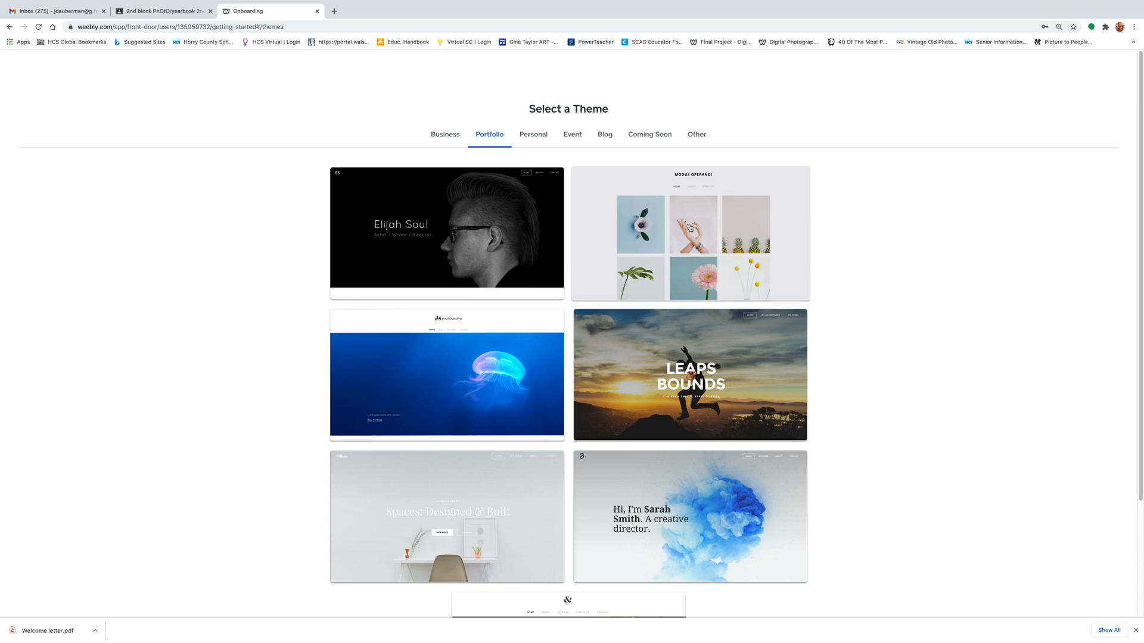
# - Preview the Modus Operandi theme and its About page, then start editing with it
pyautogui.click(690, 227)
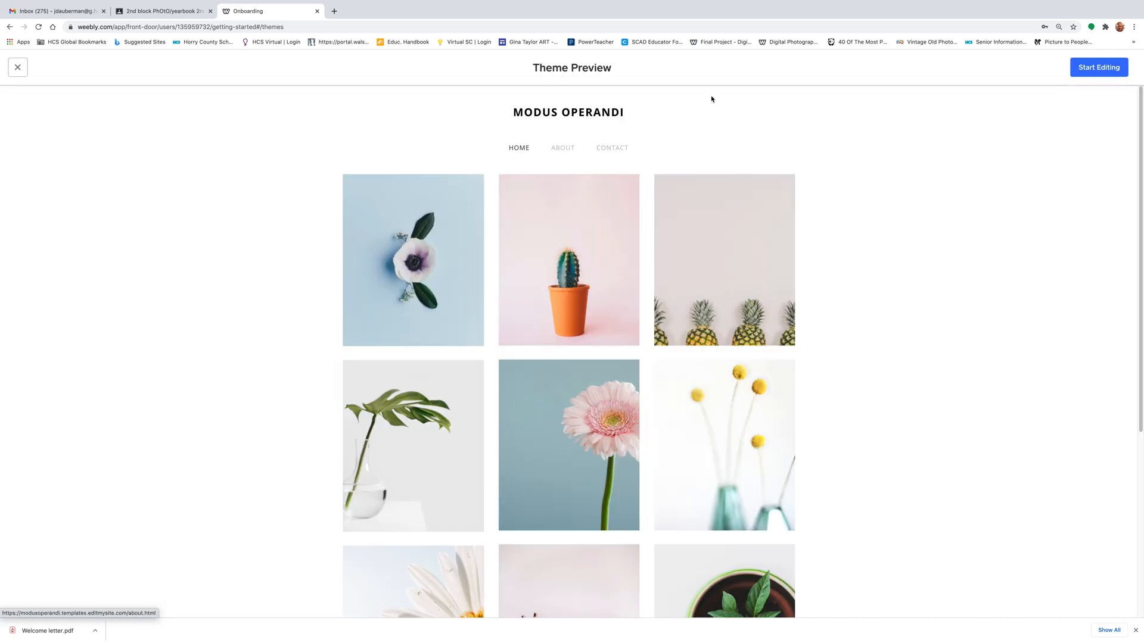
pyautogui.scroll(-2, 601, 322)
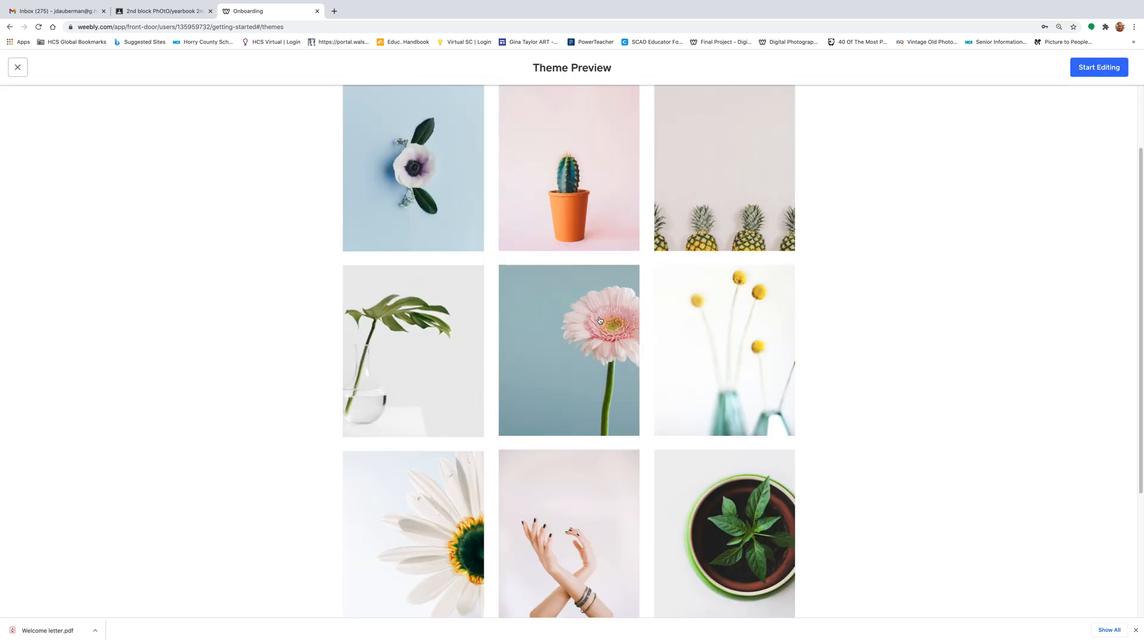
pyautogui.scroll(2, 600, 323)
pyautogui.click(560, 149)
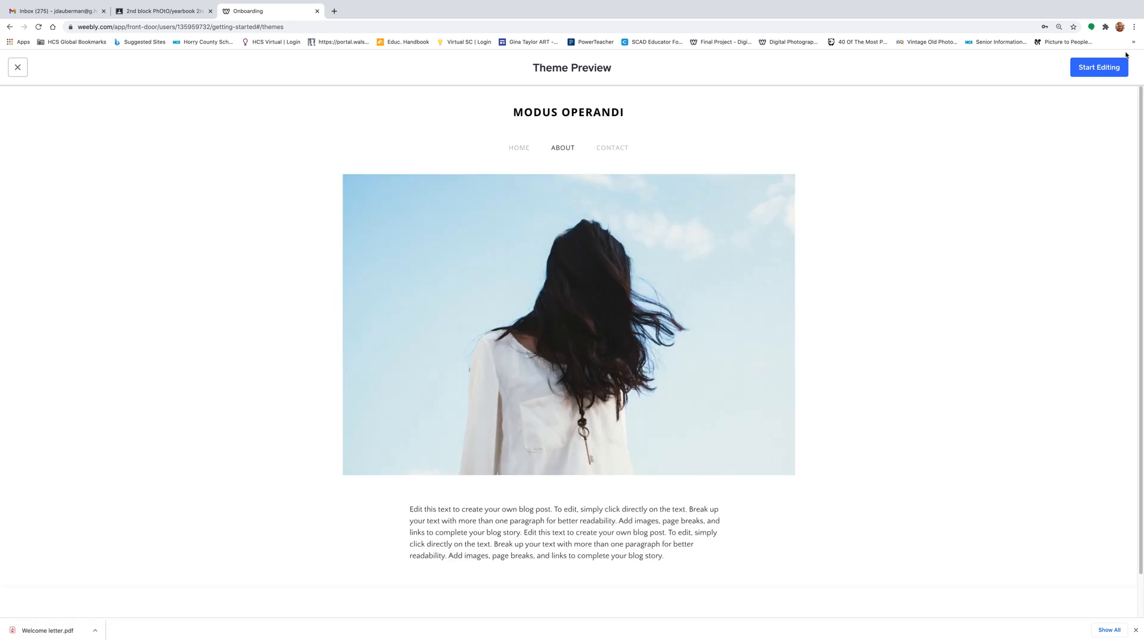
pyautogui.click(1077, 71)
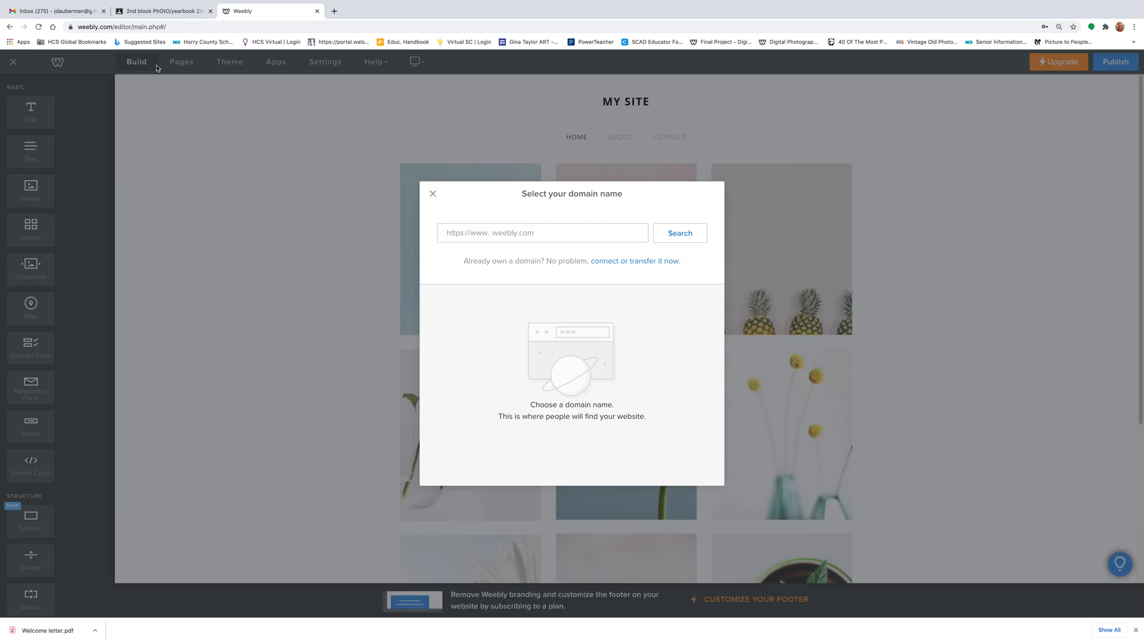
# - Search a photography domain built from the photographer's name and take the free weebly.com subdomain
pyautogui.click(493, 232)
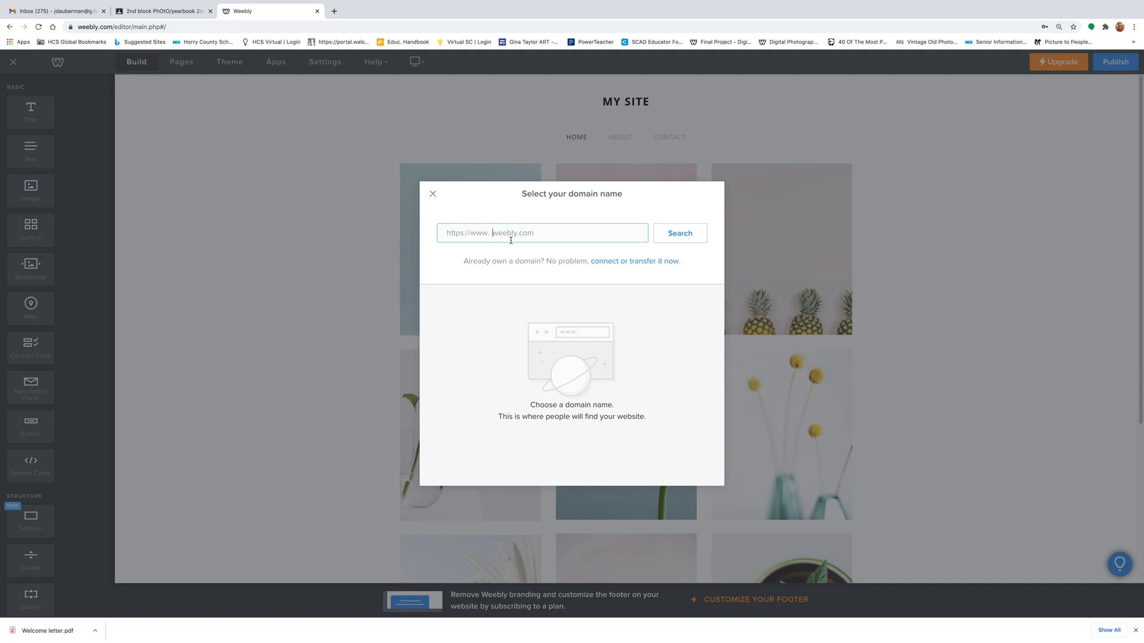
pyautogui.click(686, 236)
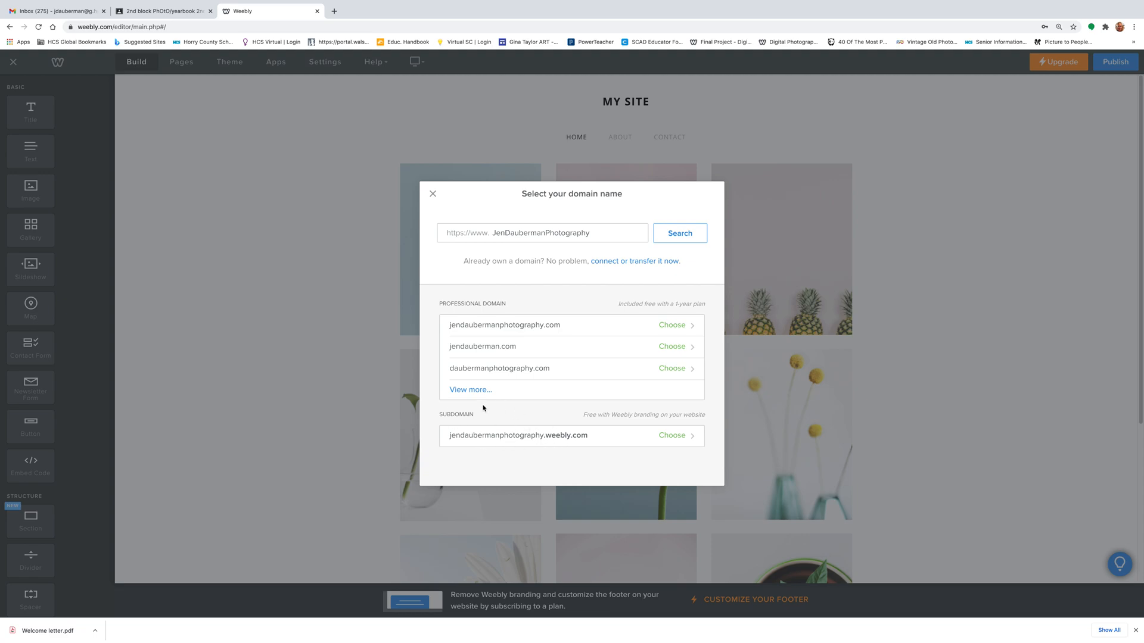
pyautogui.click(673, 436)
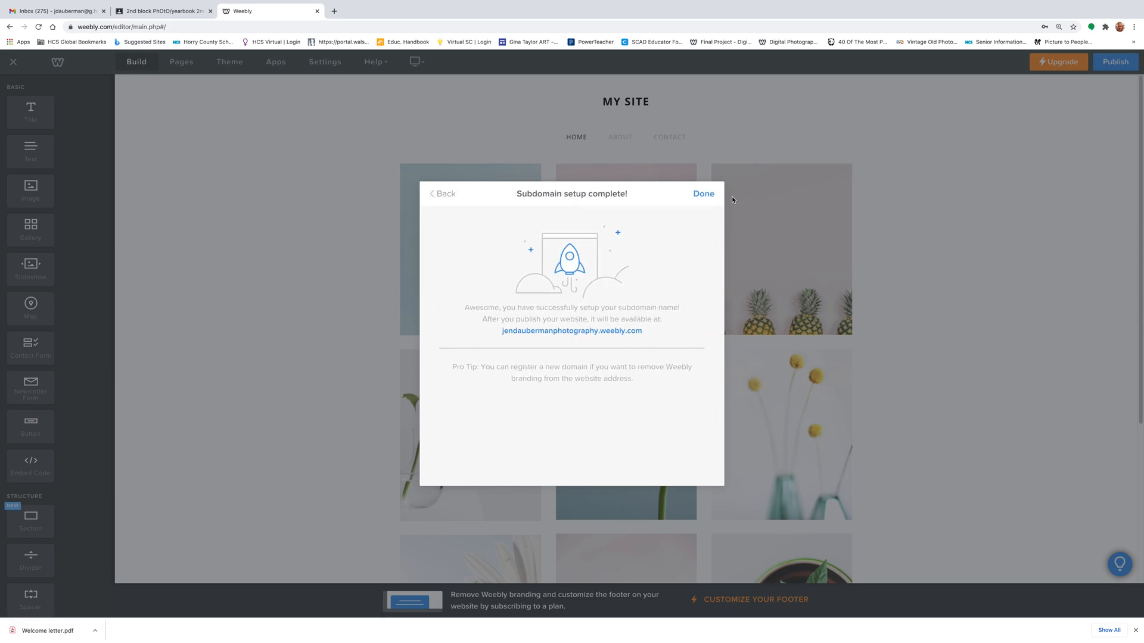
pyautogui.click(704, 194)
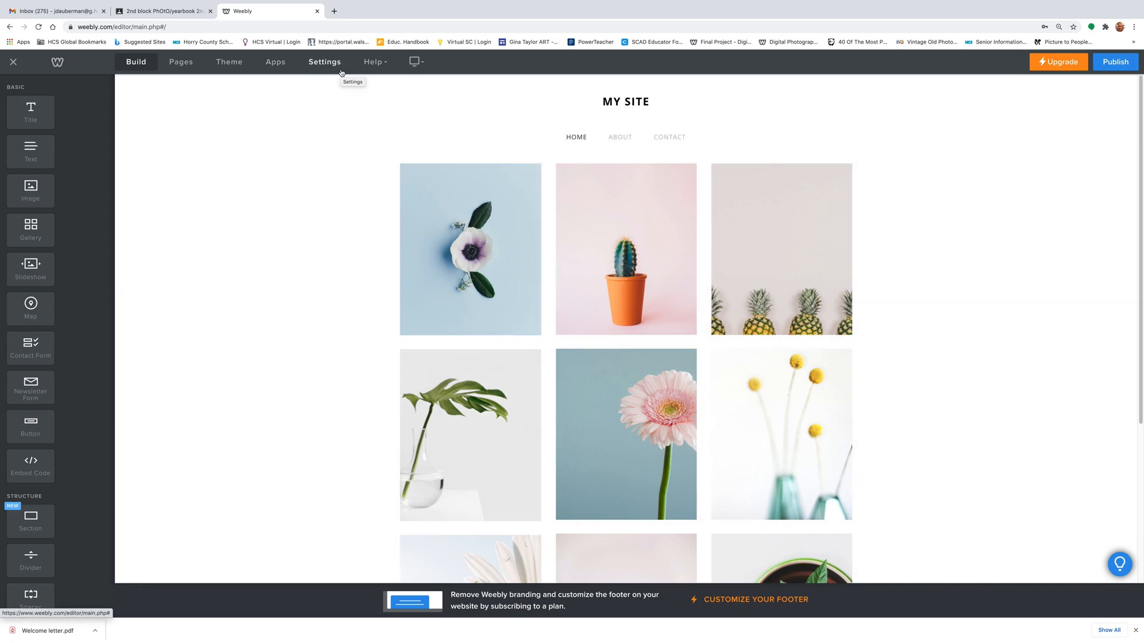
# - Publish the site, view its live weebly.com address in a new tab, and return to the editor
pyautogui.click(1125, 67)
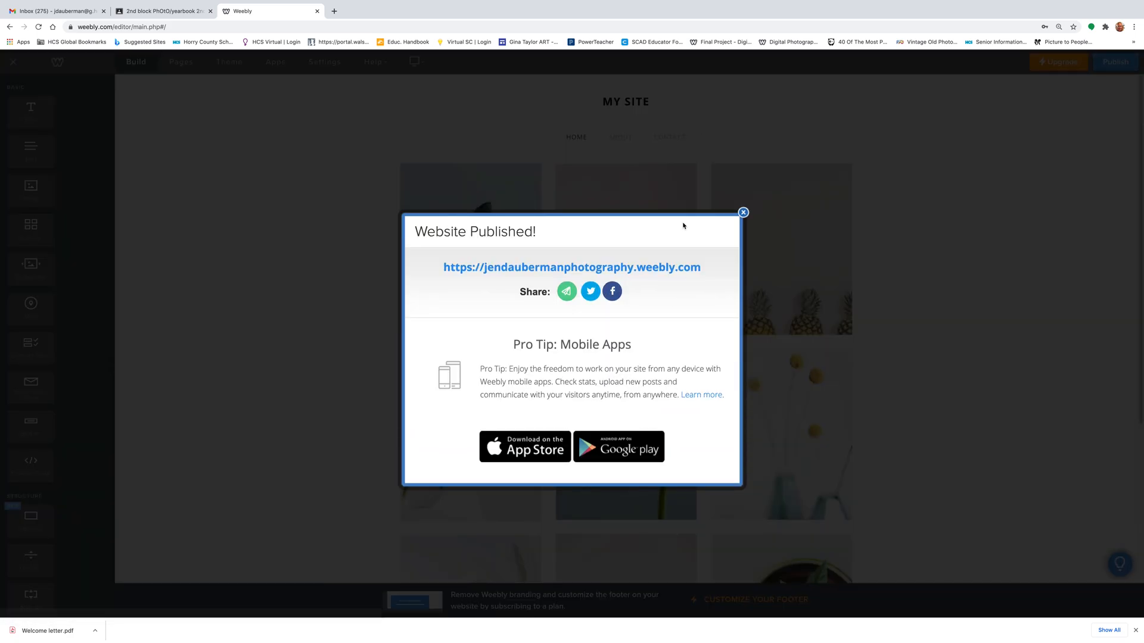
pyautogui.rightClick(560, 269)
pyautogui.click(592, 273)
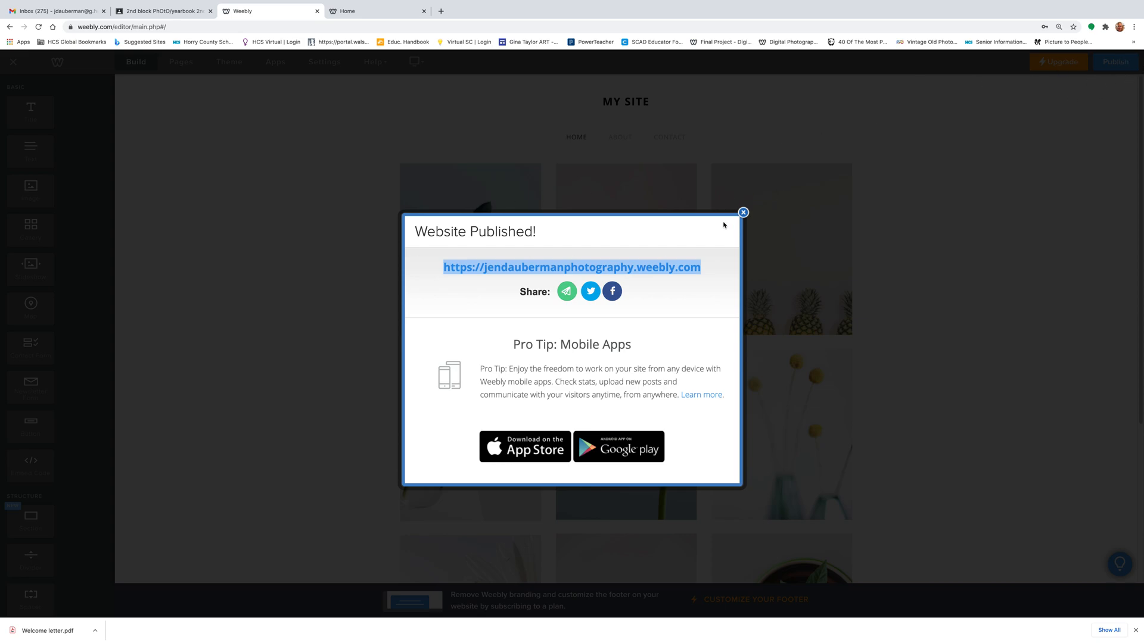
pyautogui.click(743, 212)
pyautogui.click(381, 14)
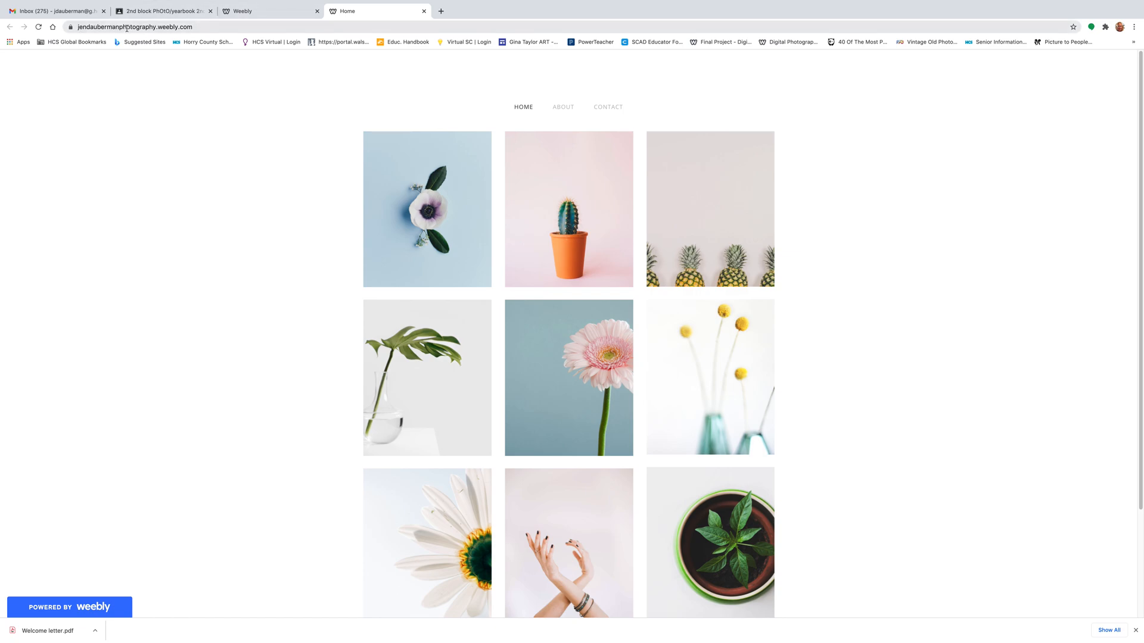
pyautogui.click(201, 26)
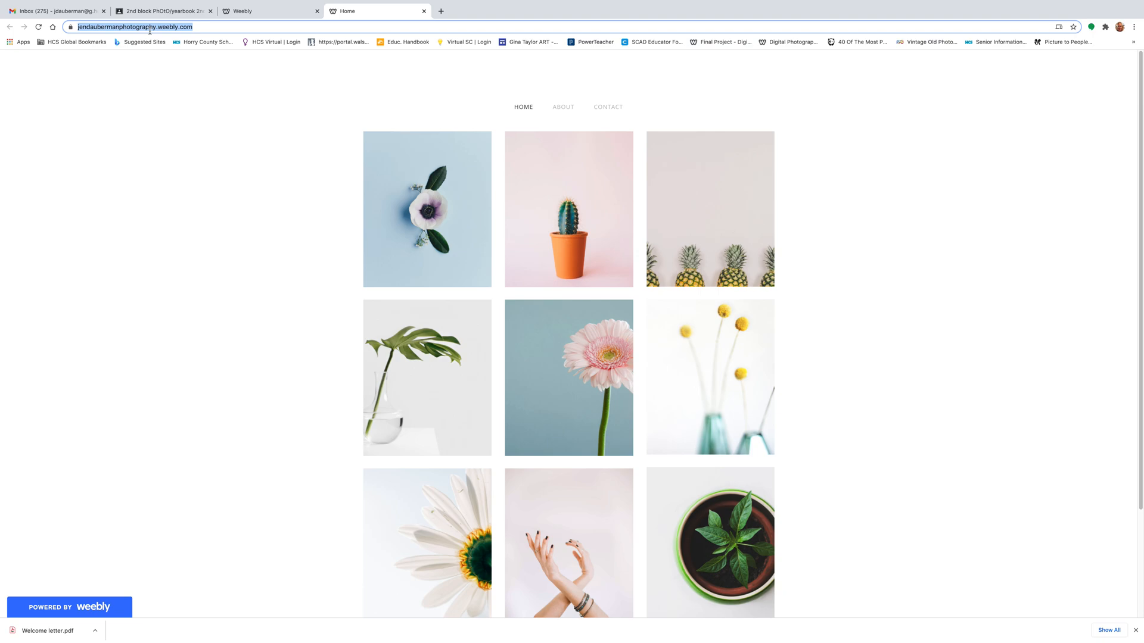
pyautogui.click(265, 11)
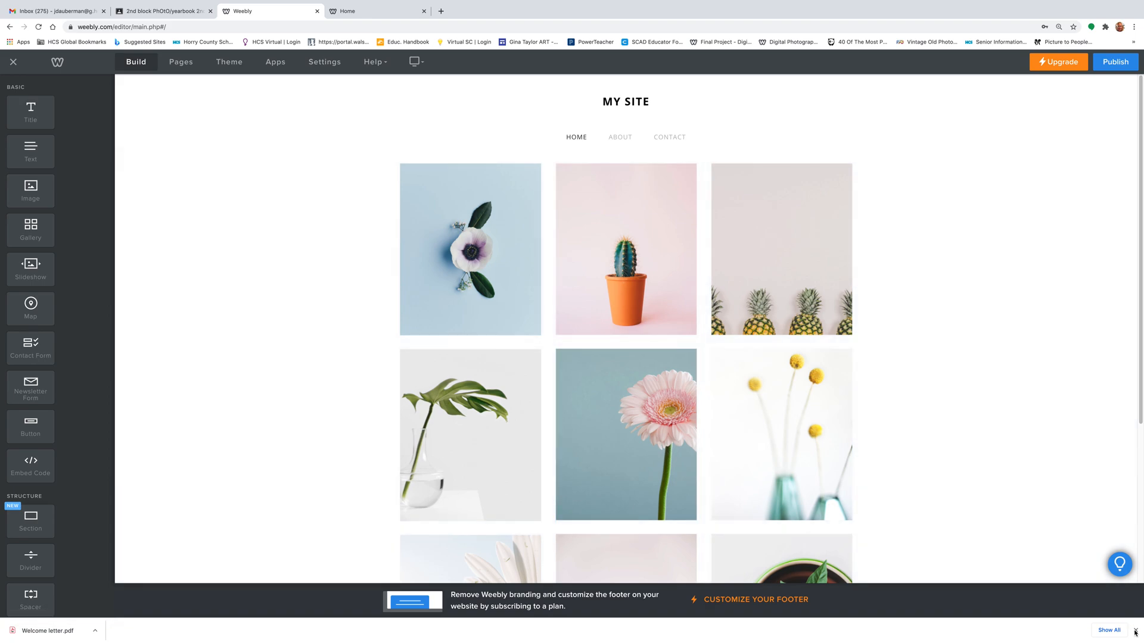
# - Delete the bonsai banner image from the Contact page and show the pages list
pyautogui.click(1135, 630)
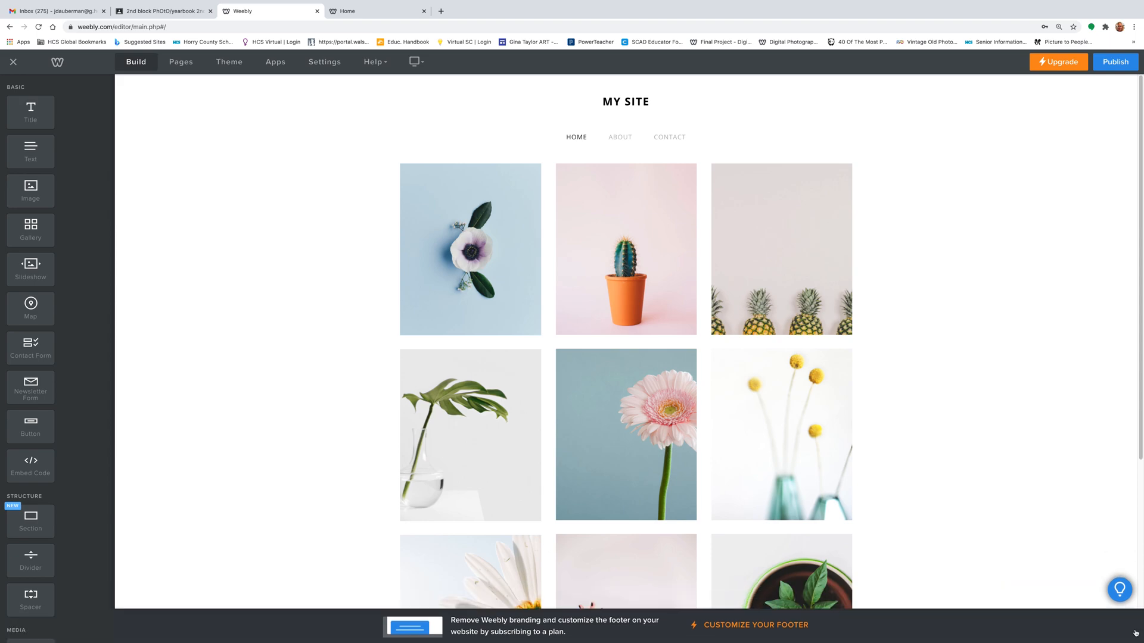
pyautogui.click(622, 139)
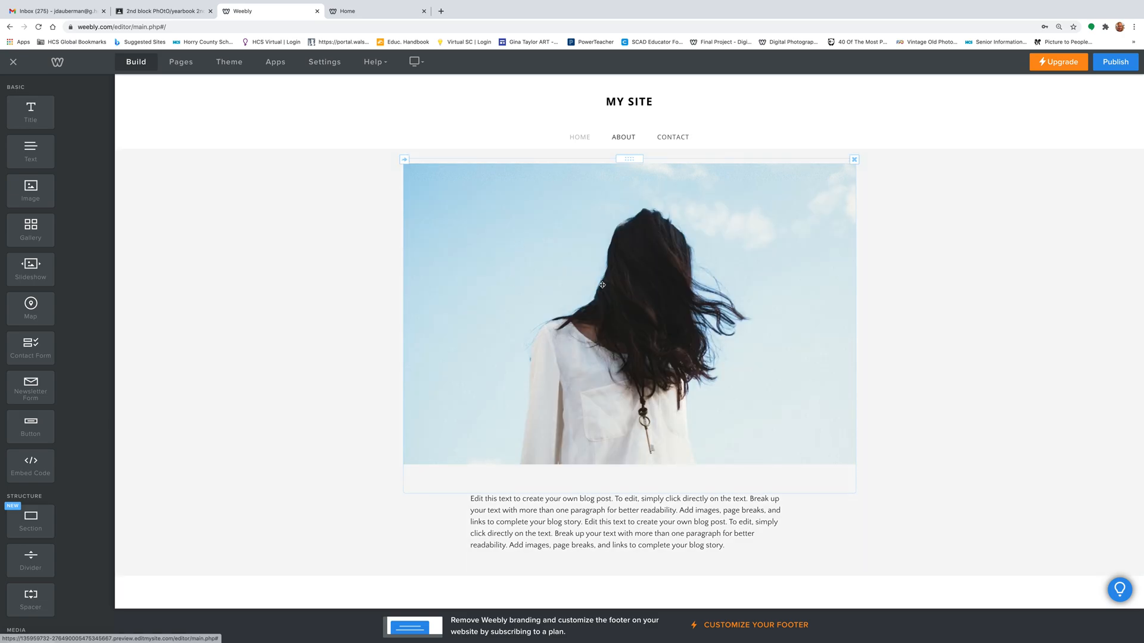
pyautogui.click(665, 142)
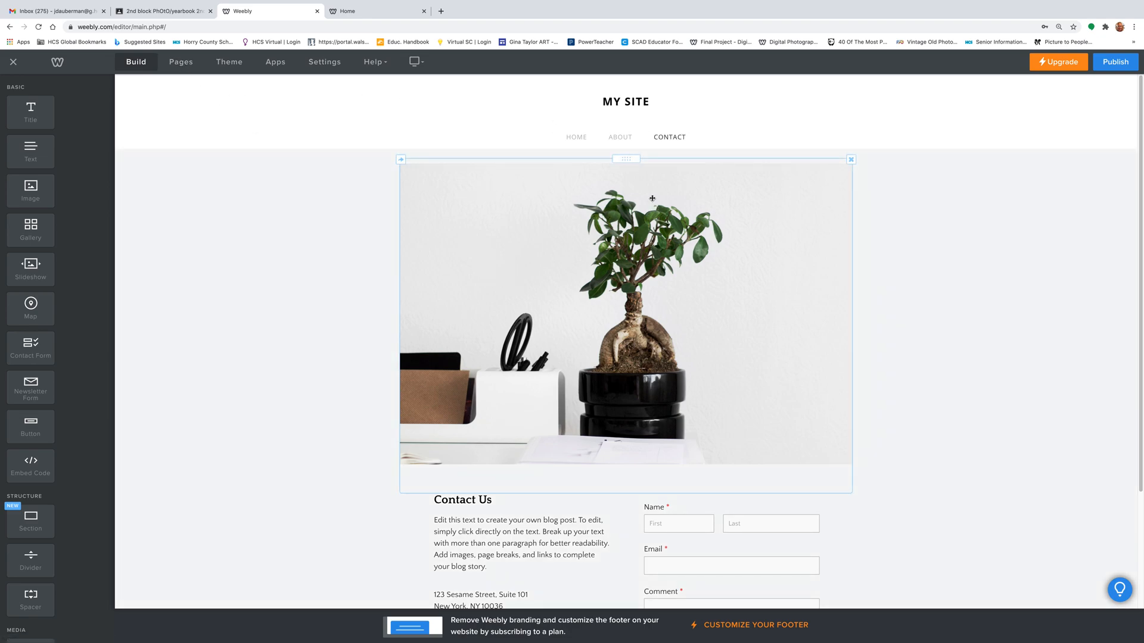
pyautogui.click(852, 160)
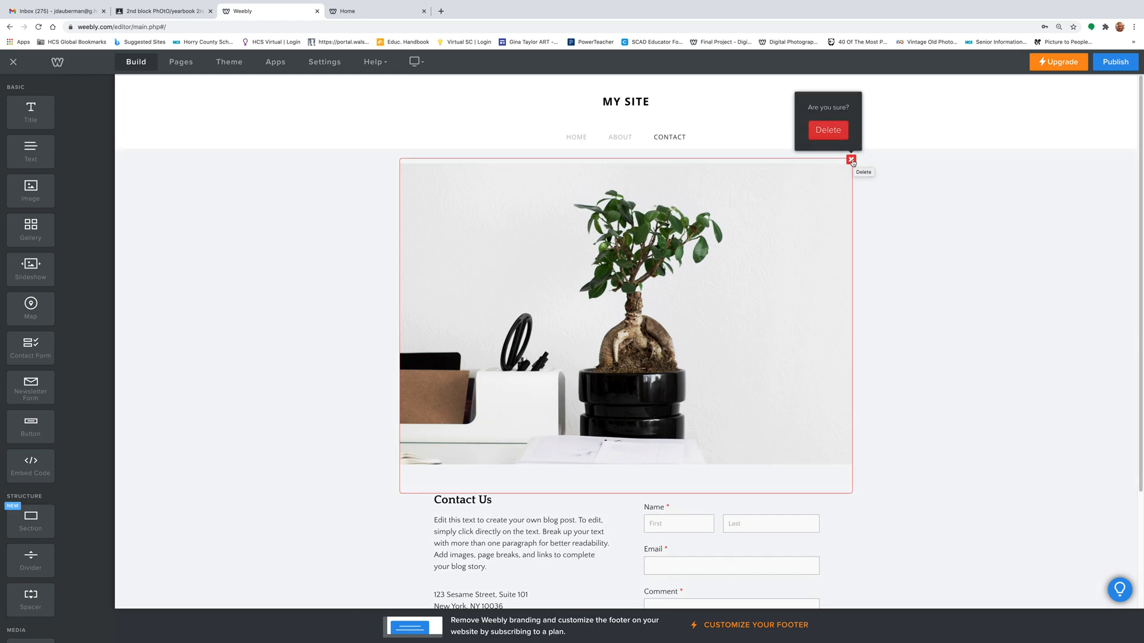
pyautogui.click(825, 131)
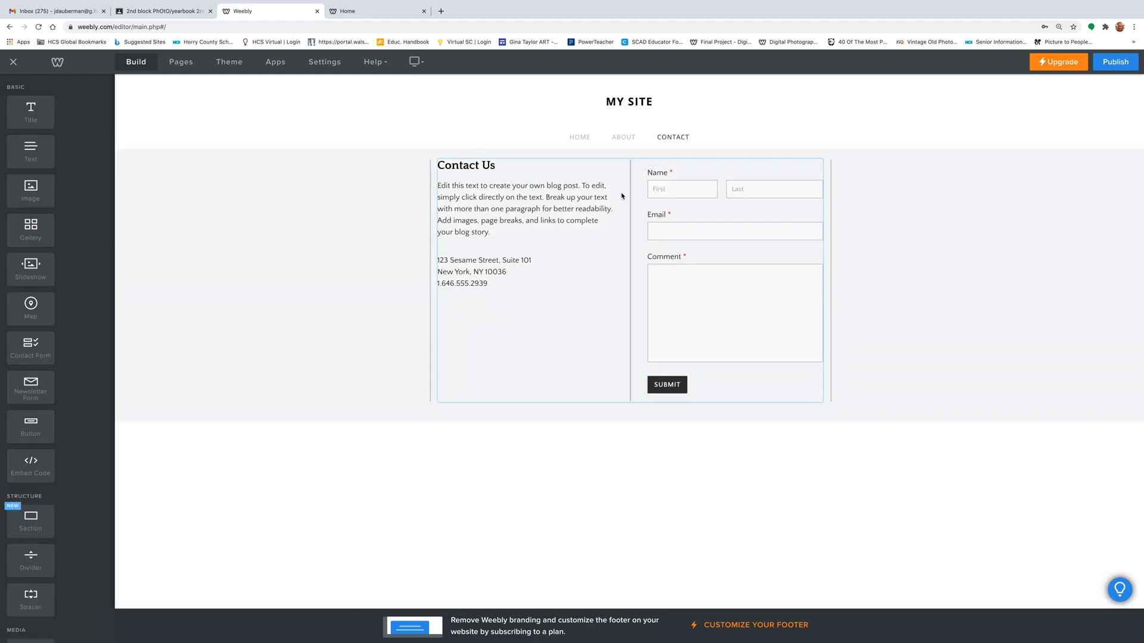
pyautogui.click(175, 65)
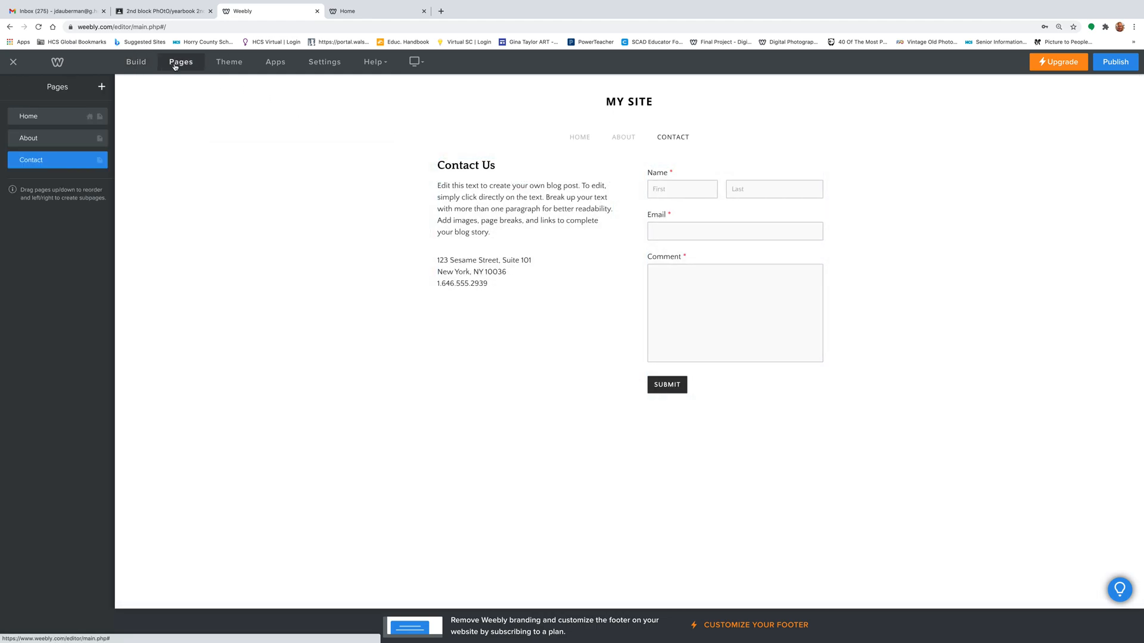
# - Add a standard page named 'Home Page' with Header Type left as Header
pyautogui.click(102, 88)
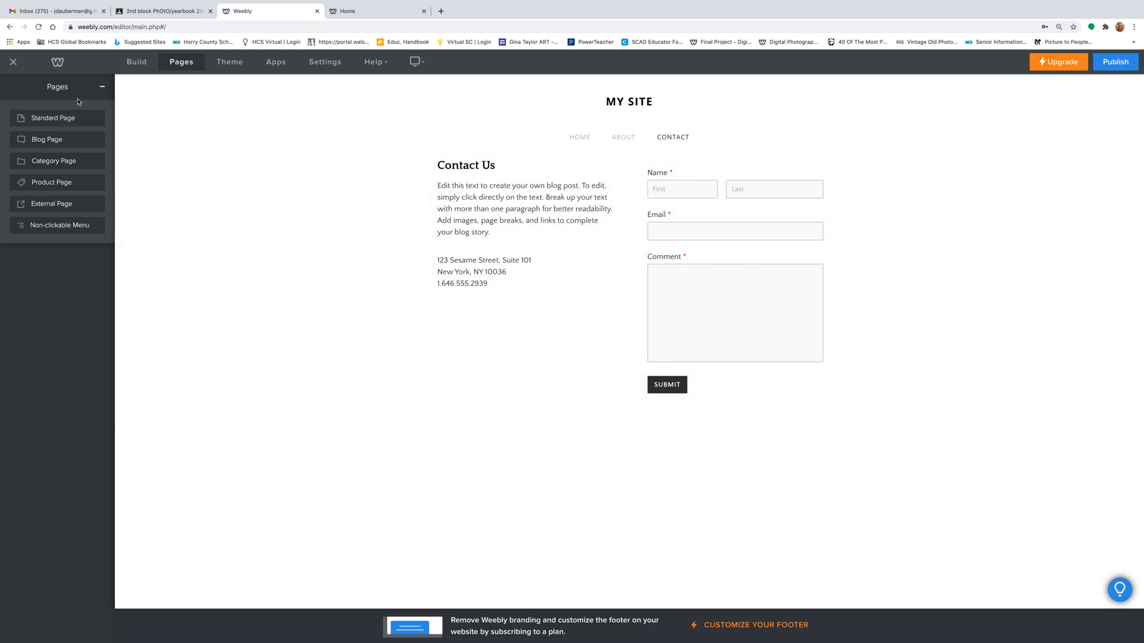
pyautogui.click(57, 118)
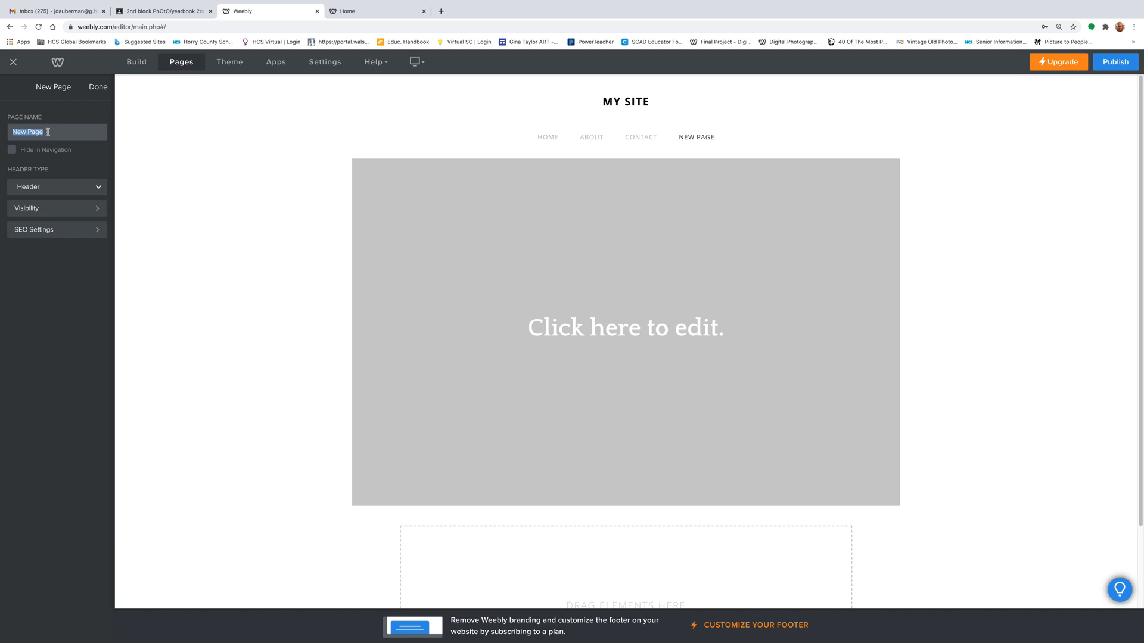
pyautogui.write('Home')
pyautogui.click(96, 188)
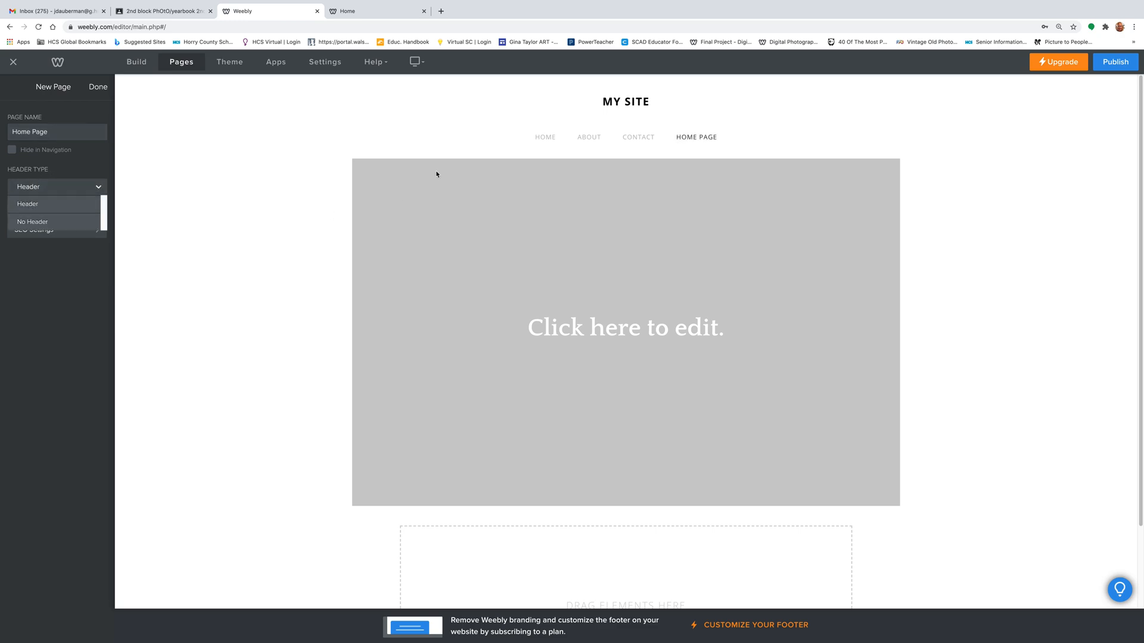
pyautogui.click(64, 204)
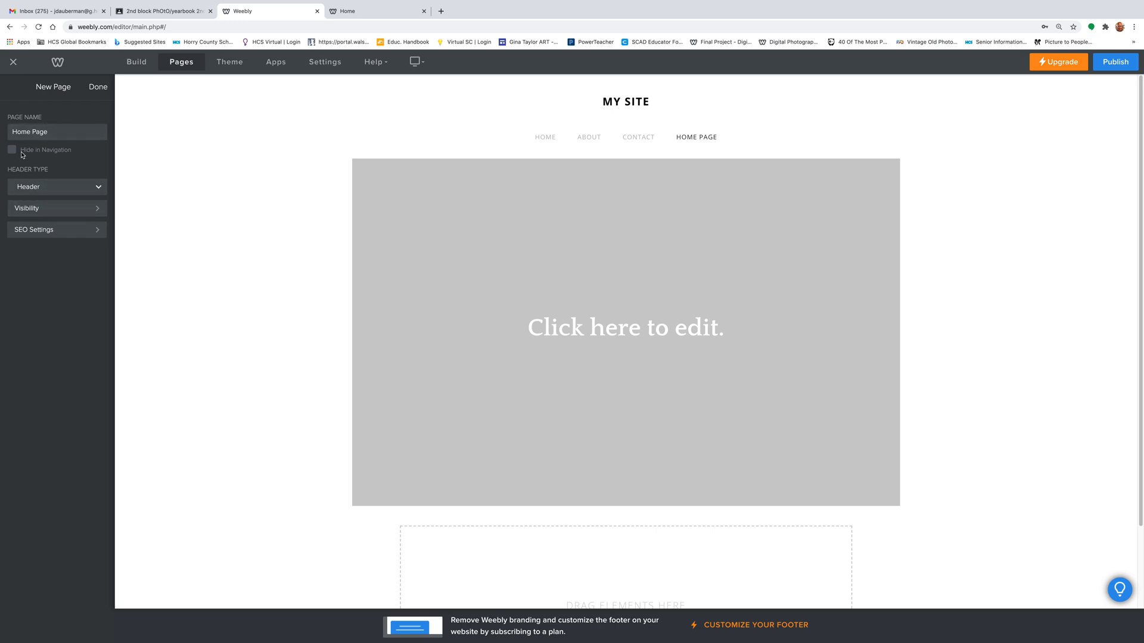
# - Delete the original About, Contact and Home pages, leaving only Home Page
pyautogui.click(94, 87)
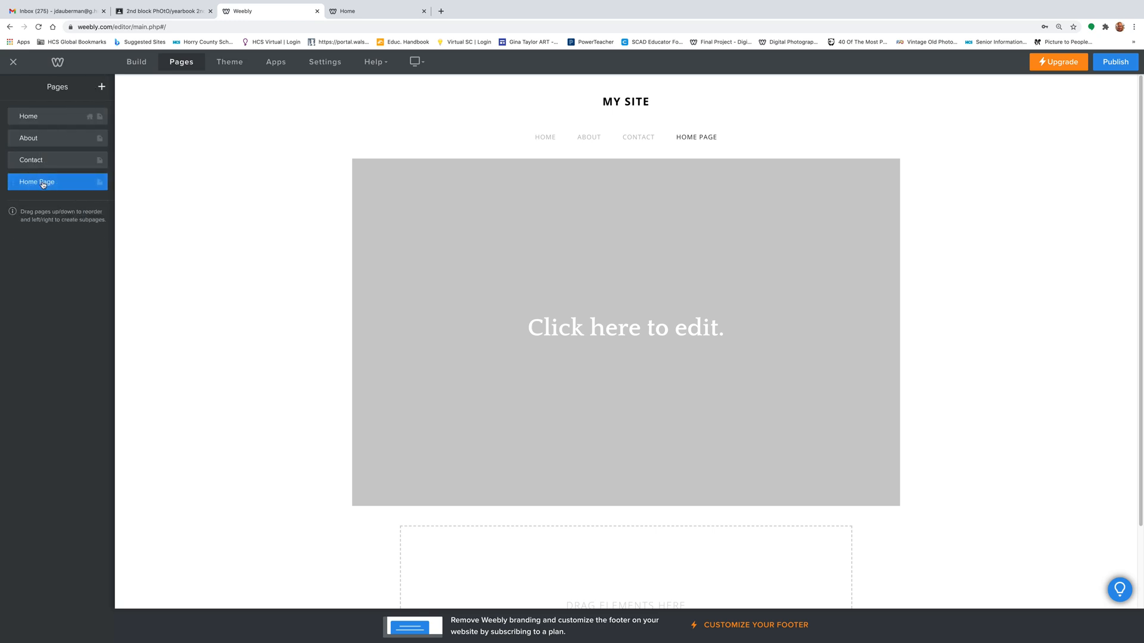
pyautogui.click(46, 140)
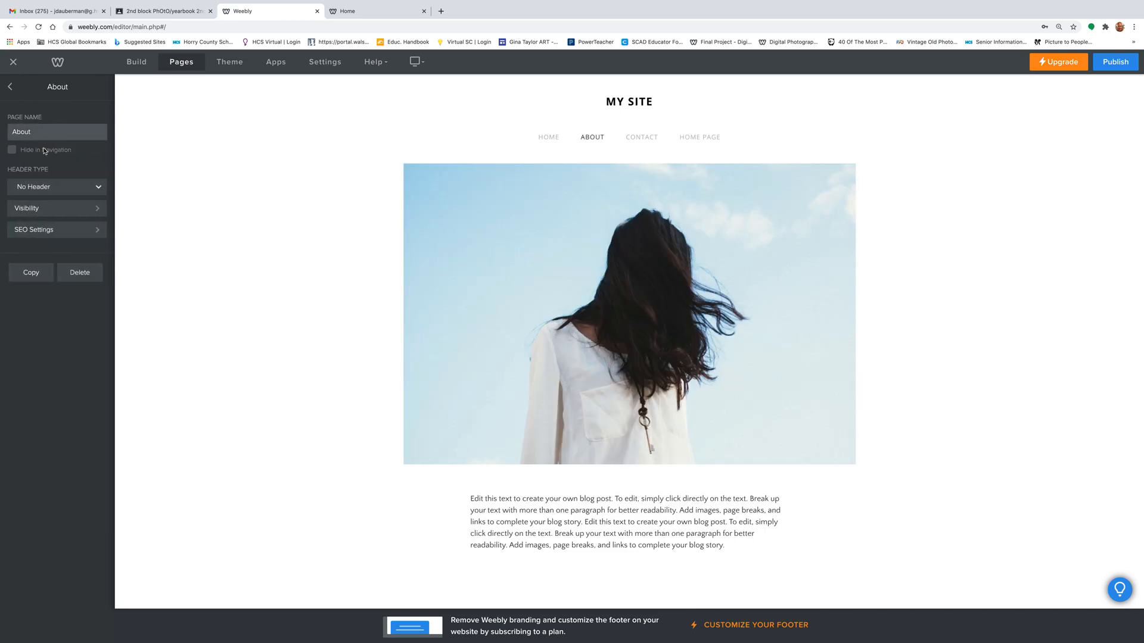
pyautogui.click(78, 272)
pyautogui.click(632, 363)
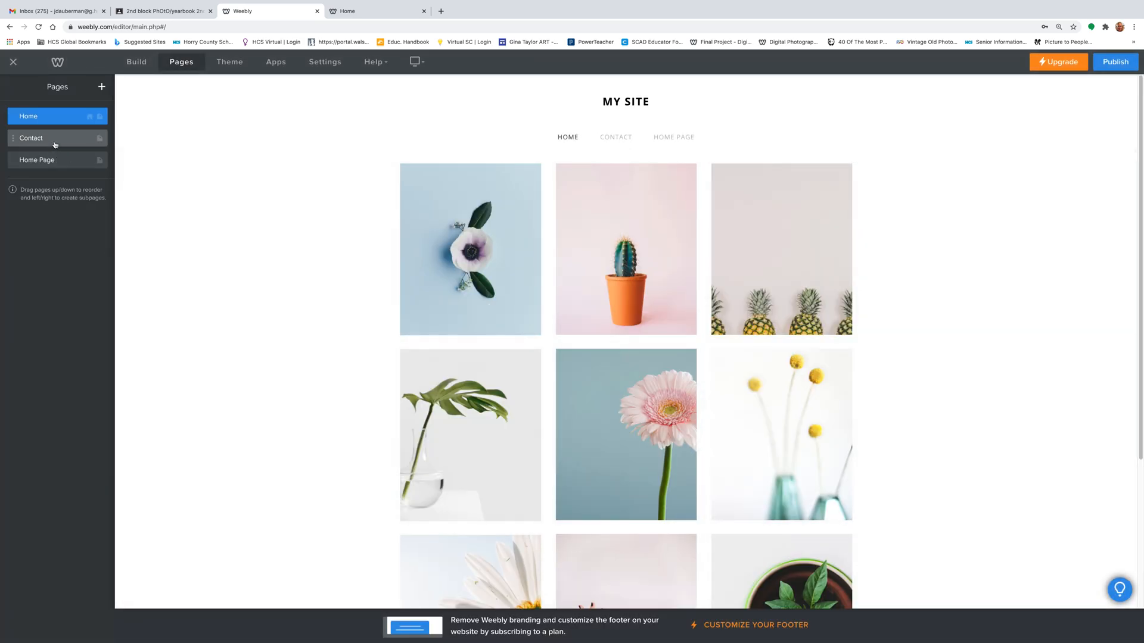
pyautogui.click(54, 142)
pyautogui.click(79, 271)
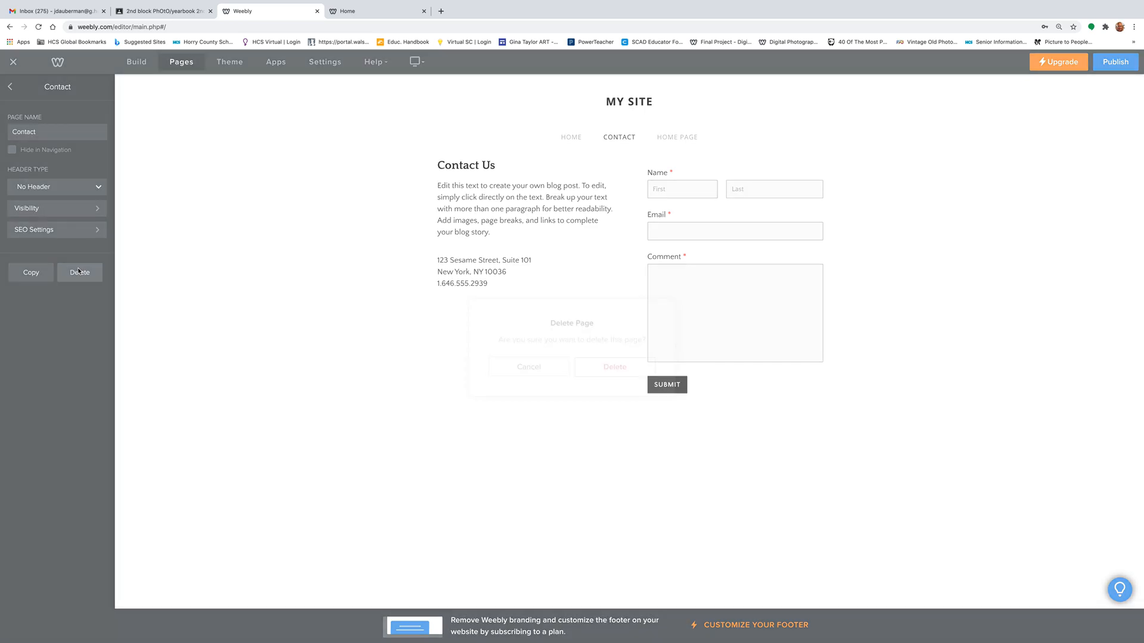
pyautogui.click(610, 362)
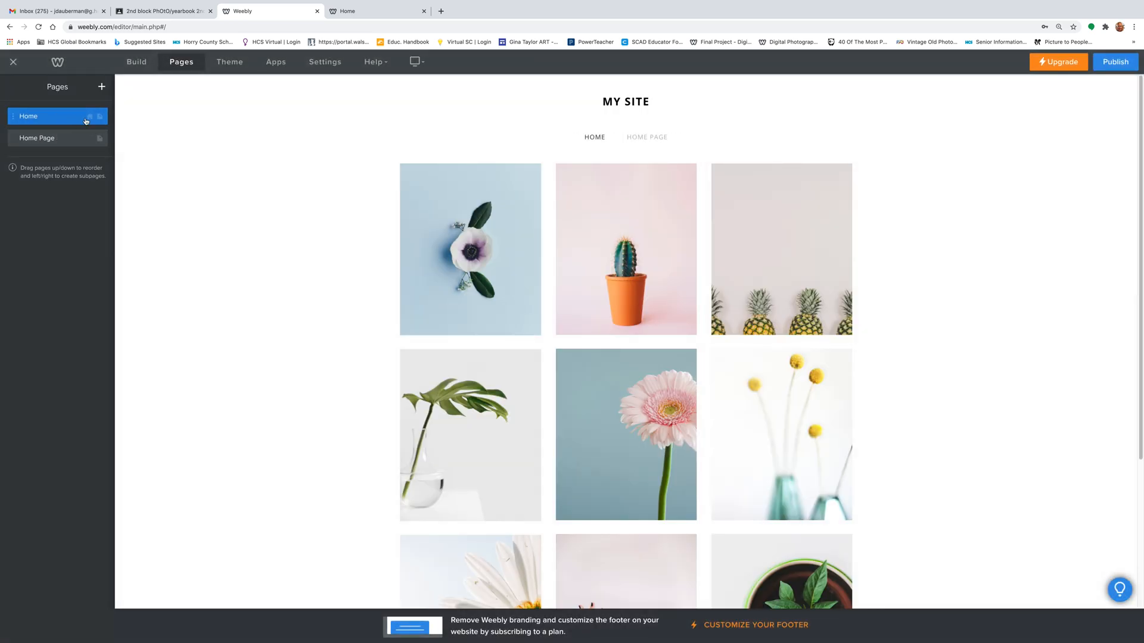
pyautogui.click(61, 122)
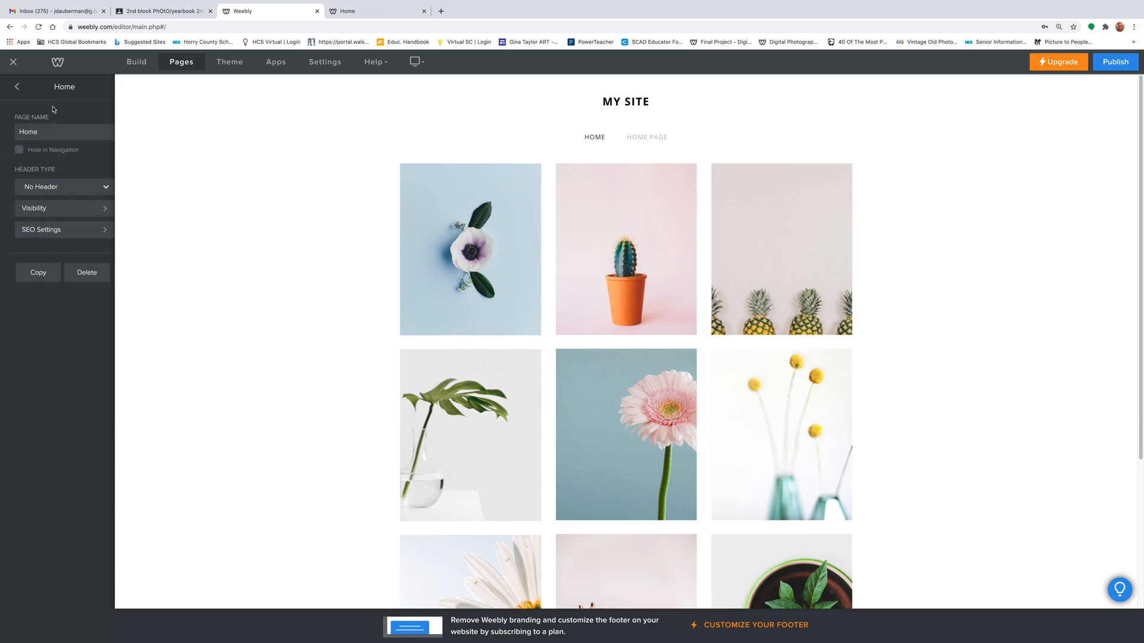
pyautogui.click(83, 272)
pyautogui.click(616, 359)
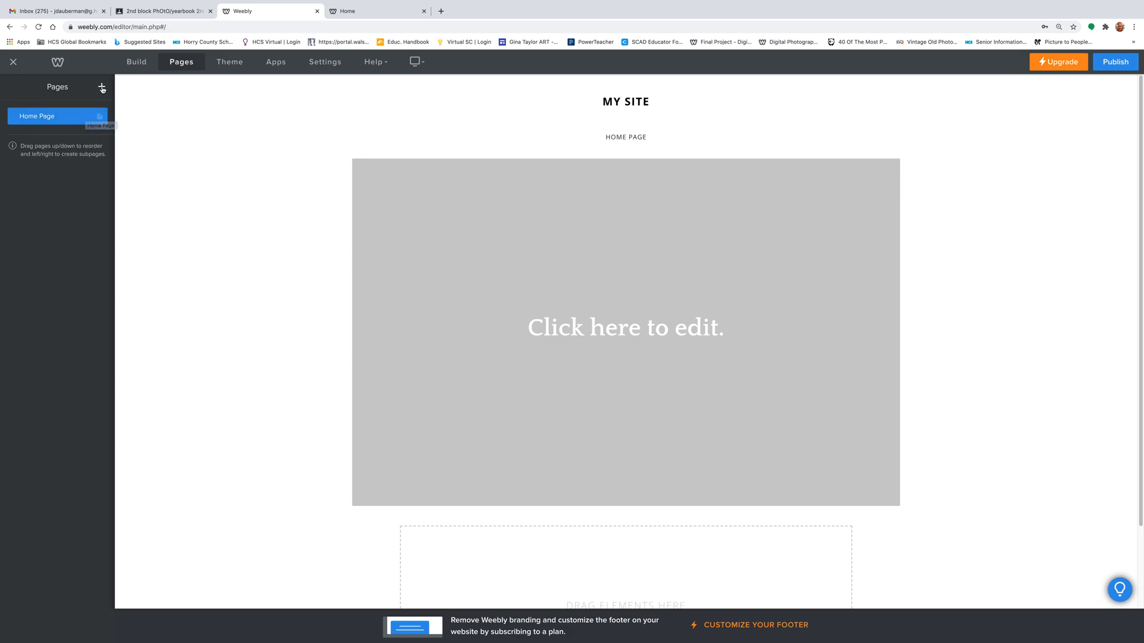
# - Add a standard page named 'About Me'
pyautogui.click(102, 88)
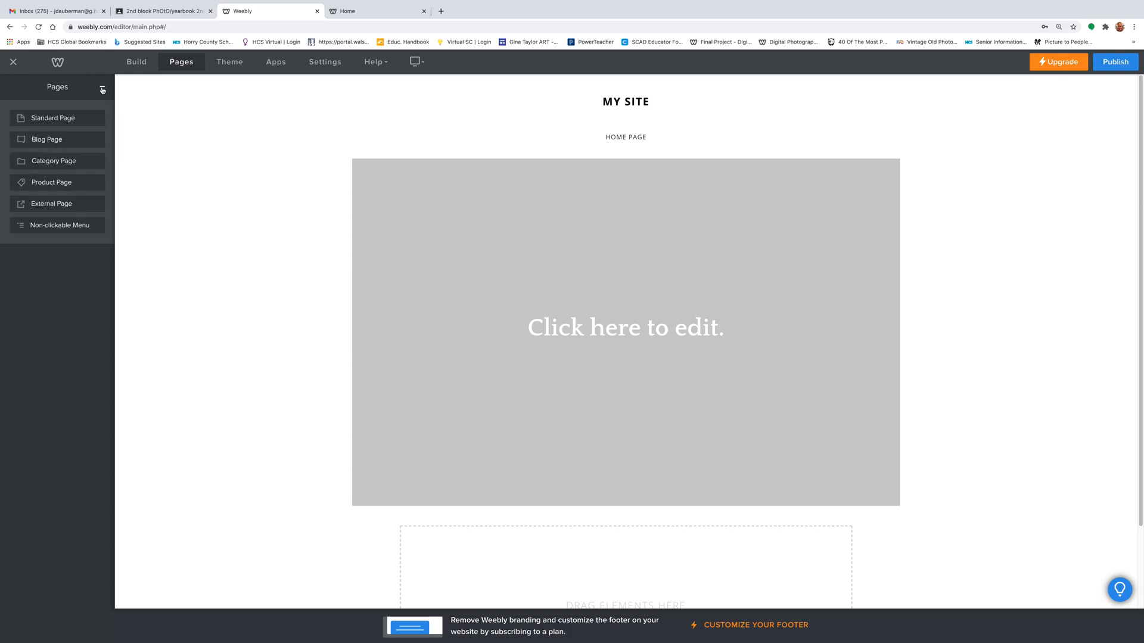
pyautogui.click(37, 118)
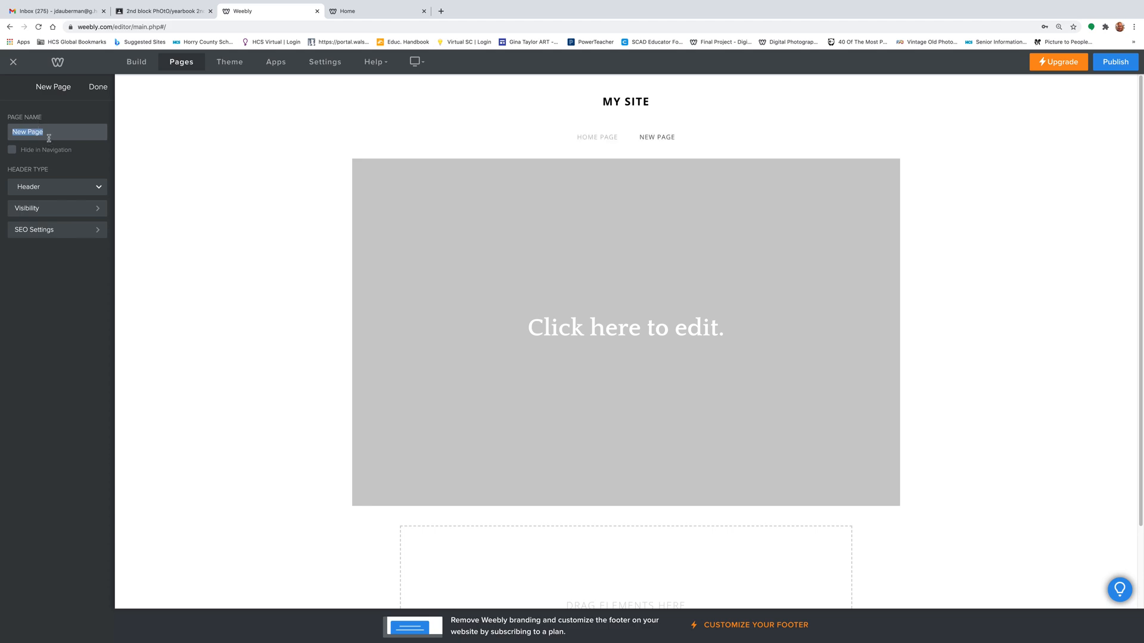
pyautogui.write('About Me')
pyautogui.click(98, 88)
# - Add a standard page named 'Portfolio' after About Me
pyautogui.click(102, 88)
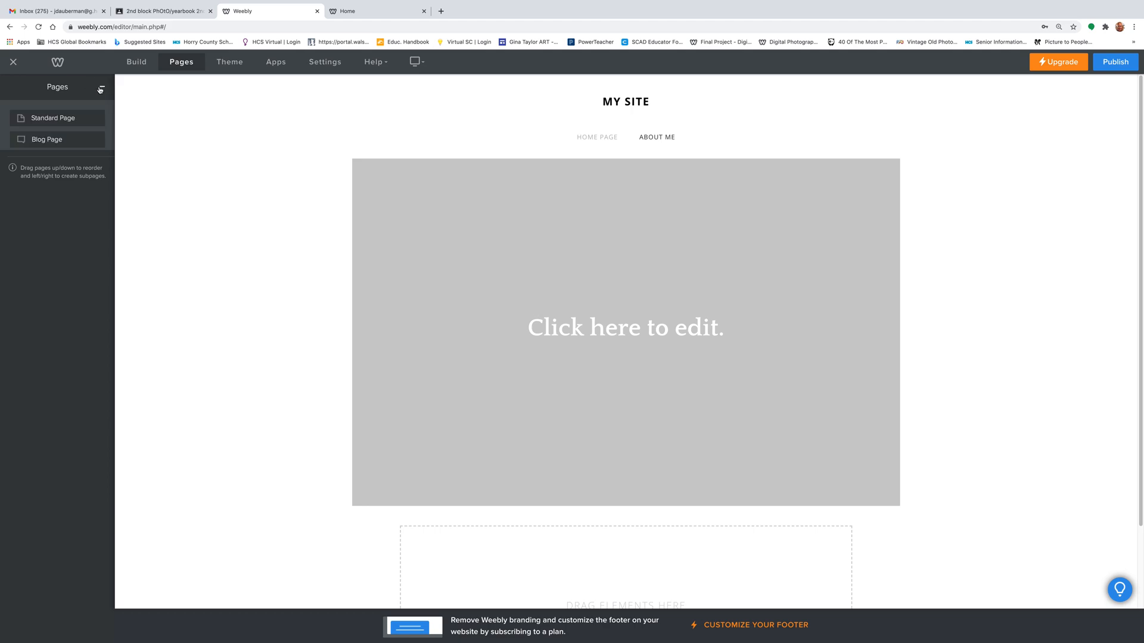
pyautogui.click(37, 117)
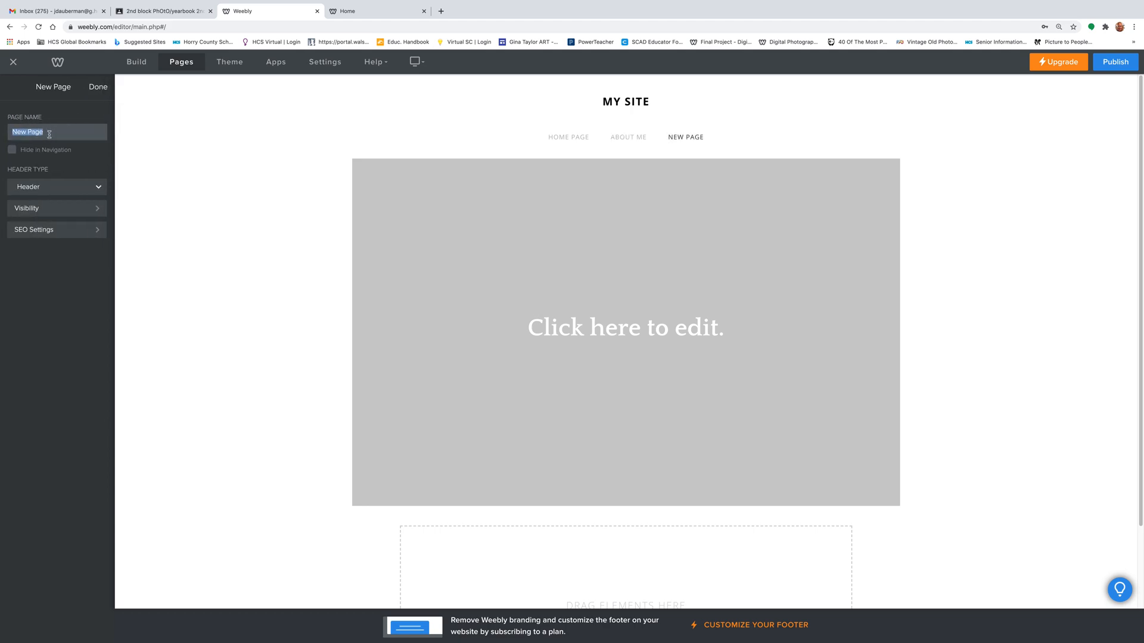
pyautogui.write('Portfolio')
pyautogui.click(101, 89)
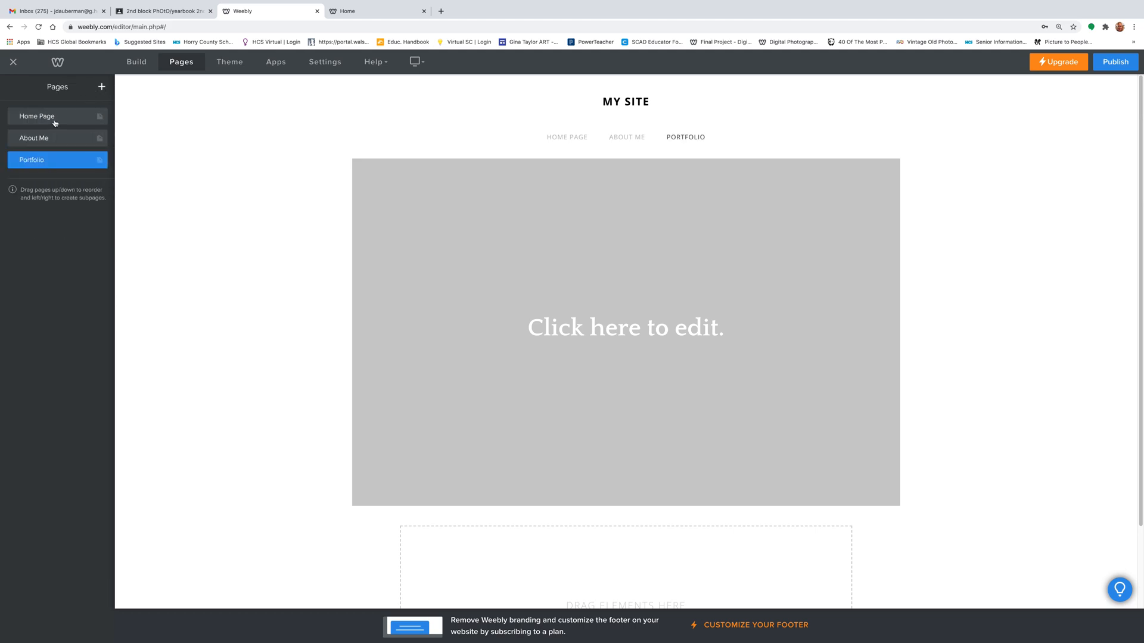
pyautogui.click(66, 116)
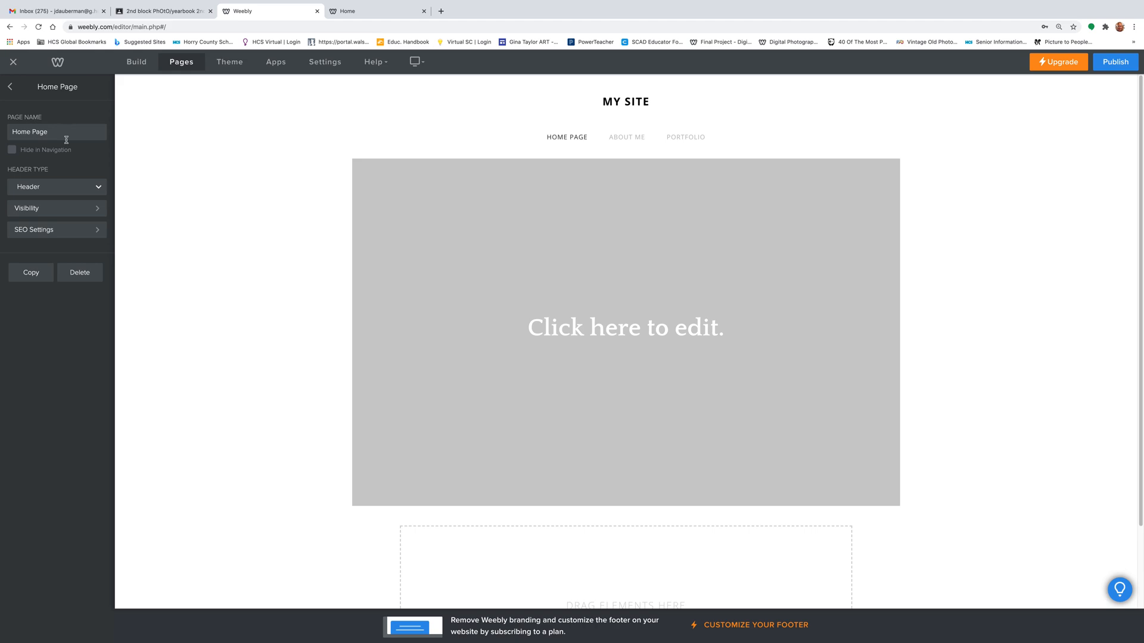
pyautogui.click(10, 87)
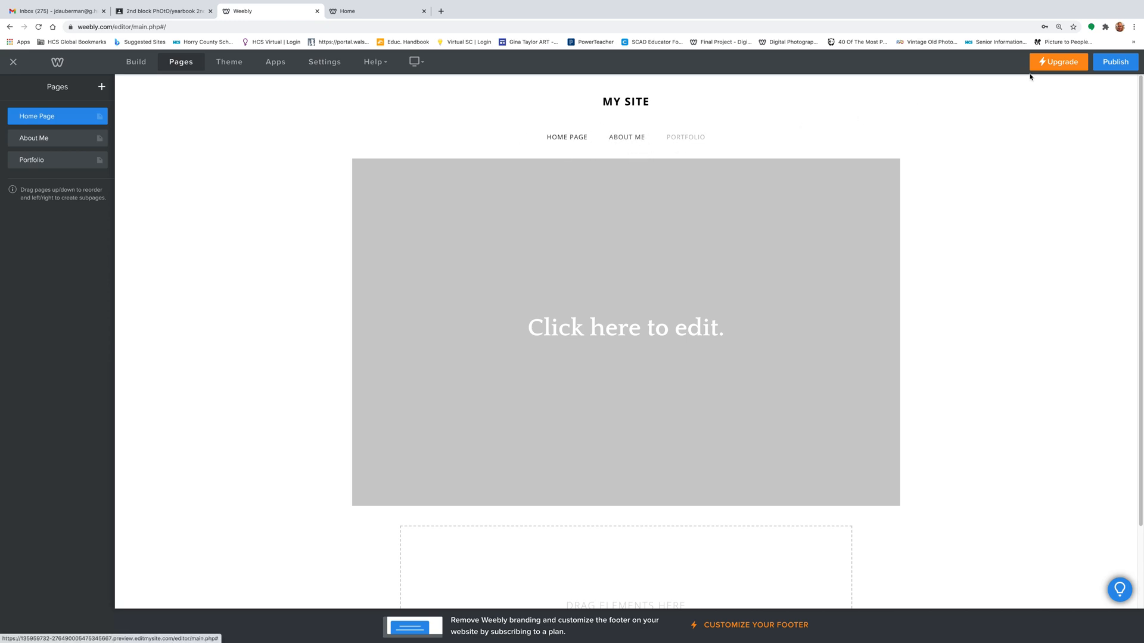
# - Republish the three-page site and close the 'Website Published!' notice
pyautogui.click(1119, 63)
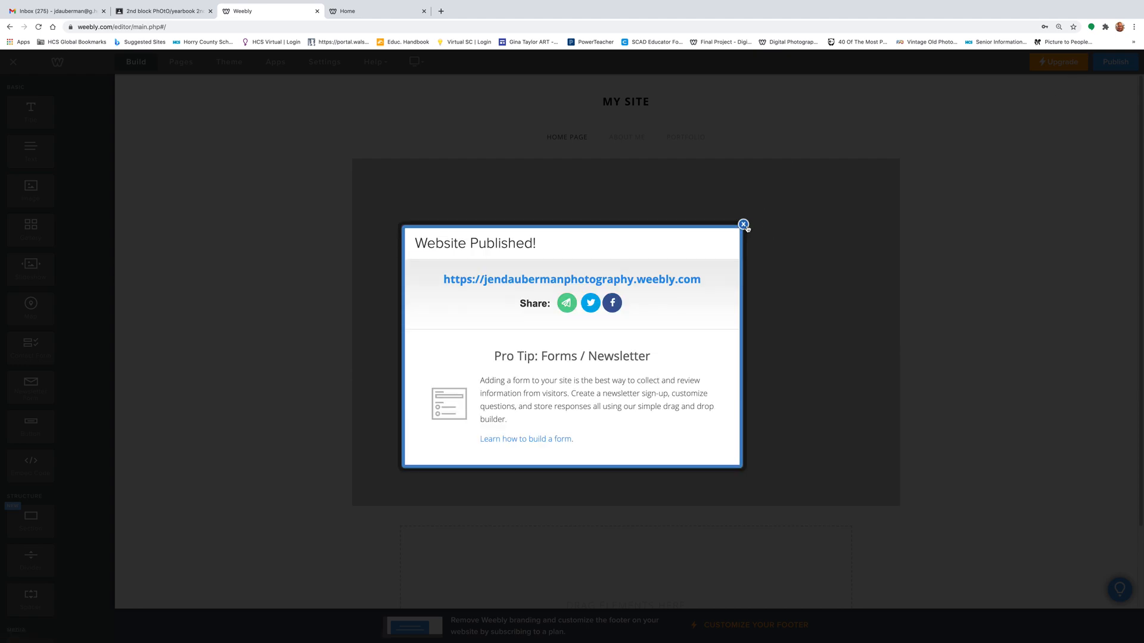
pyautogui.click(744, 224)
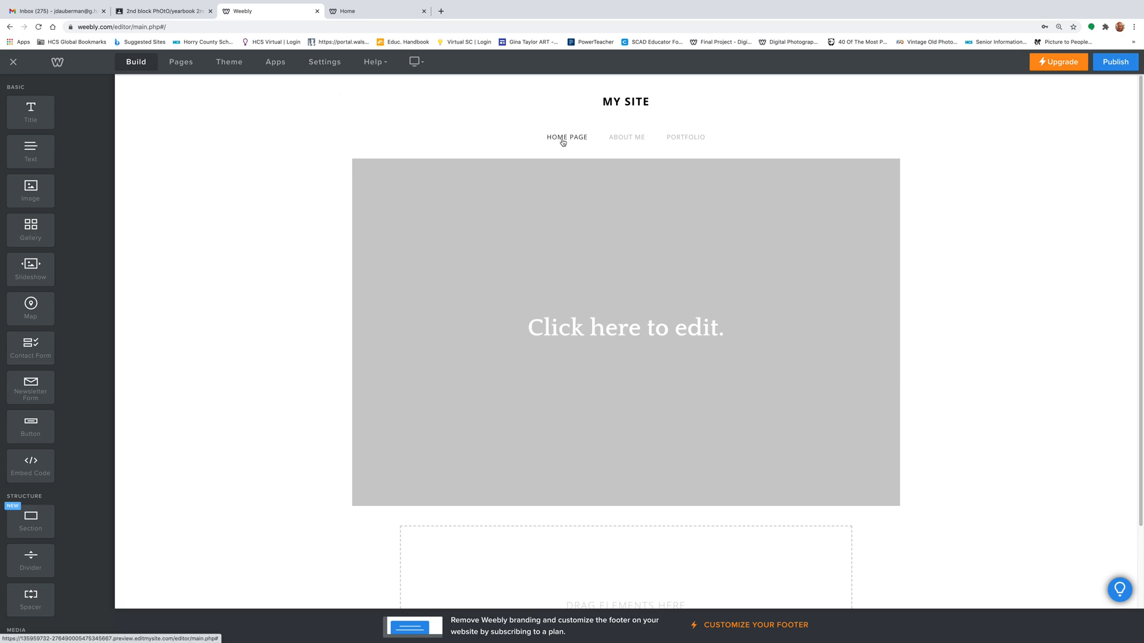
# - Set the Home Page's Header Type to No Header
pyautogui.click(570, 251)
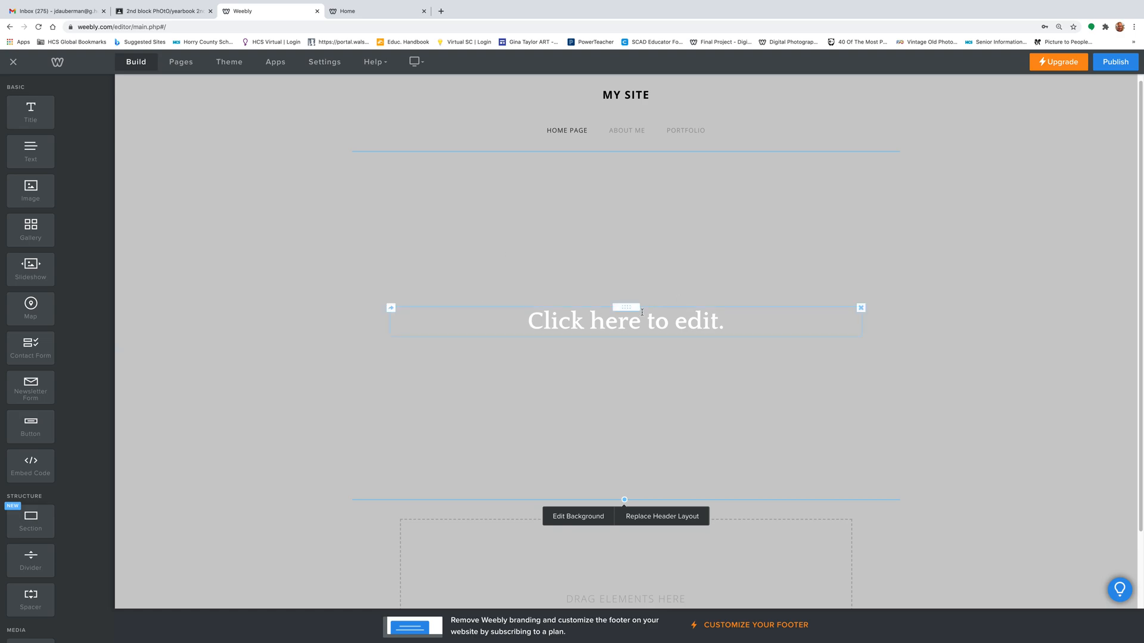
pyautogui.click(216, 204)
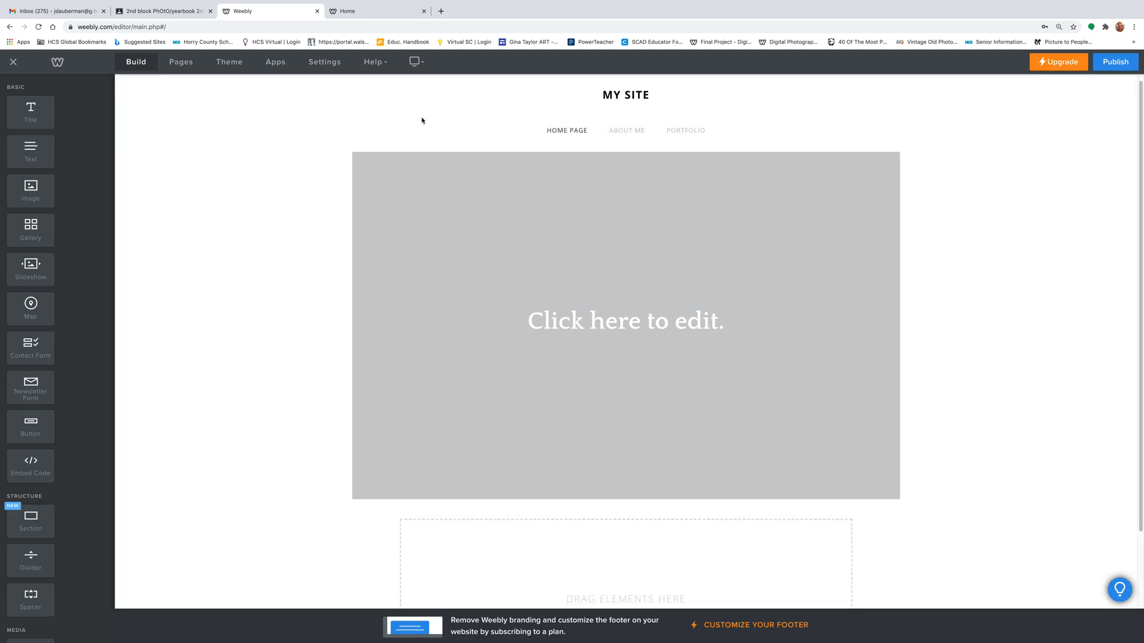
pyautogui.click(181, 62)
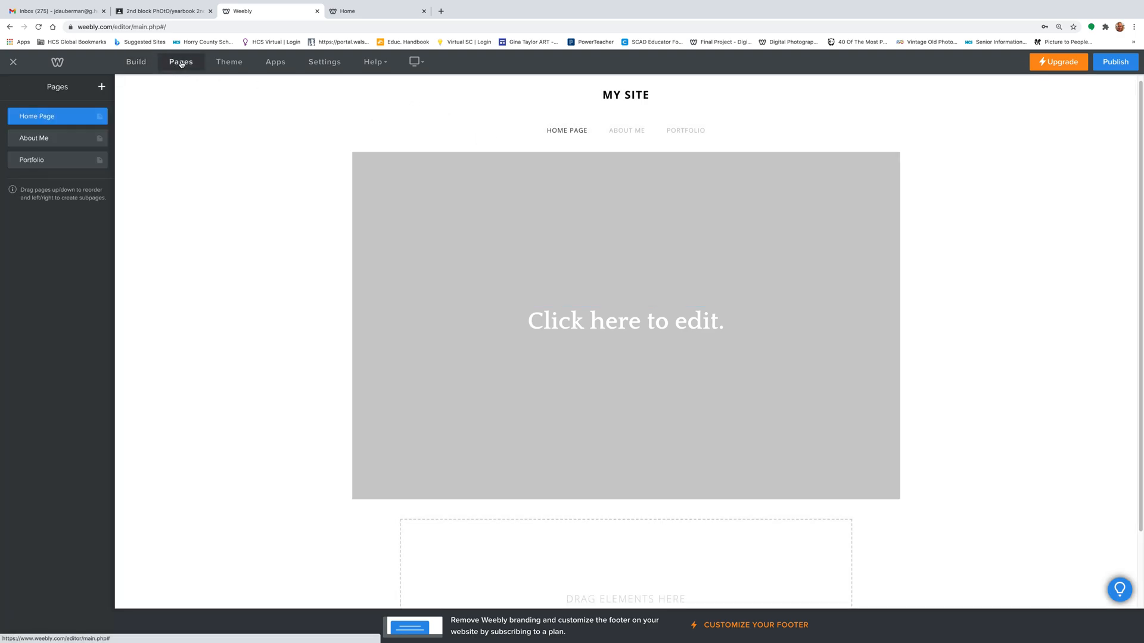
pyautogui.click(62, 117)
pyautogui.click(47, 194)
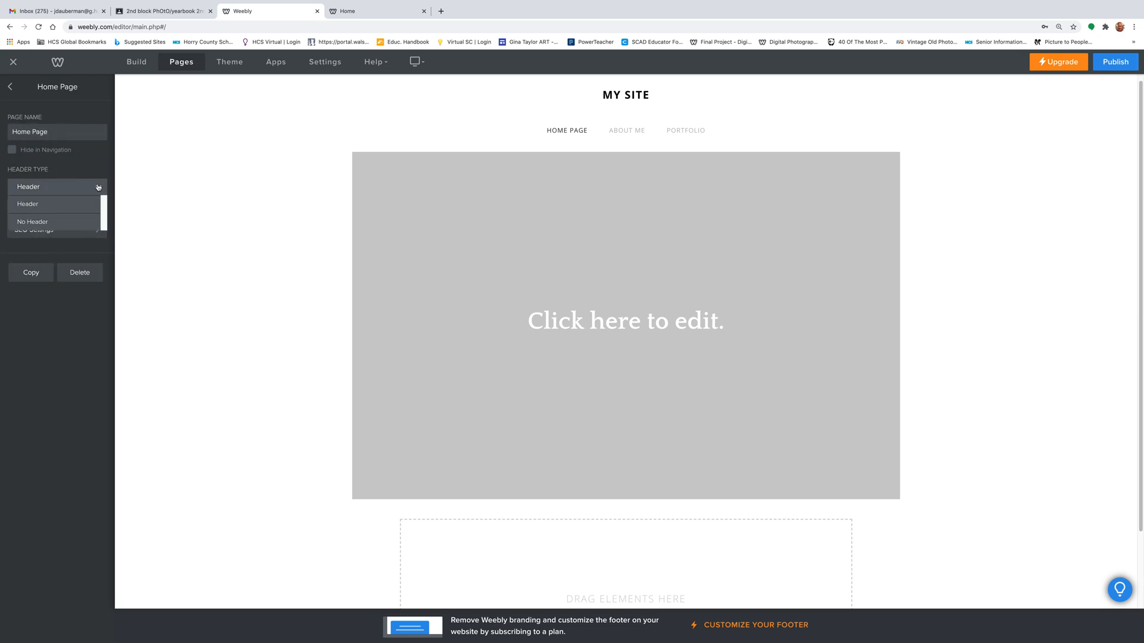
pyautogui.click(44, 225)
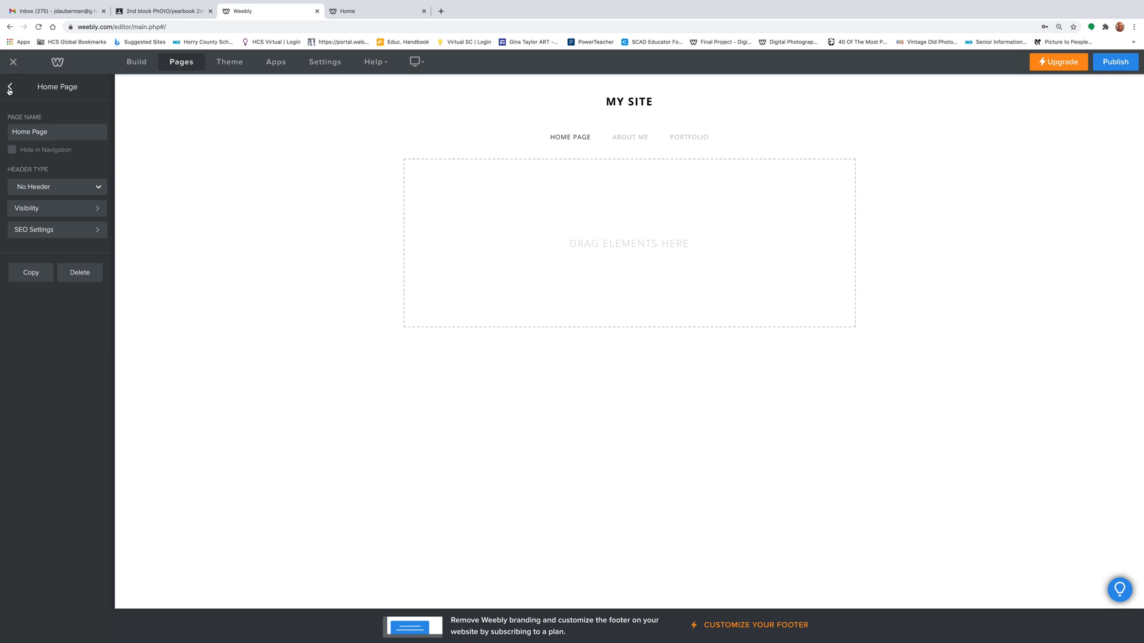
pyautogui.click(176, 63)
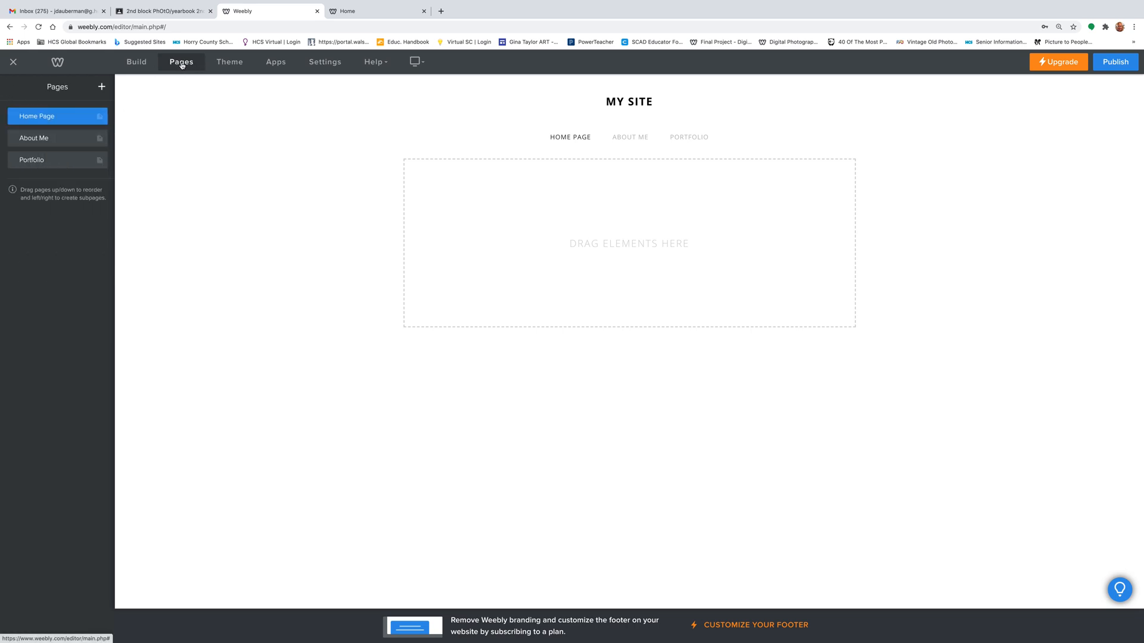
# - Place a title block and two image blocks on the Home Page, deleting the leftover text block
pyautogui.click(142, 65)
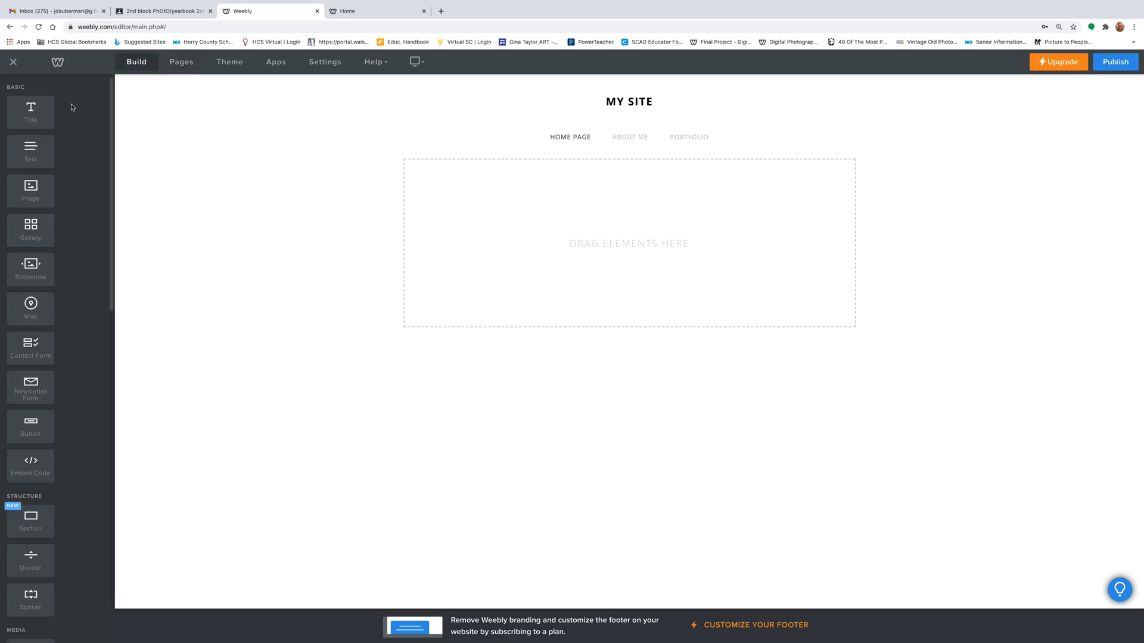
pyautogui.moveTo(31, 109); pyautogui.dragTo(507, 183)
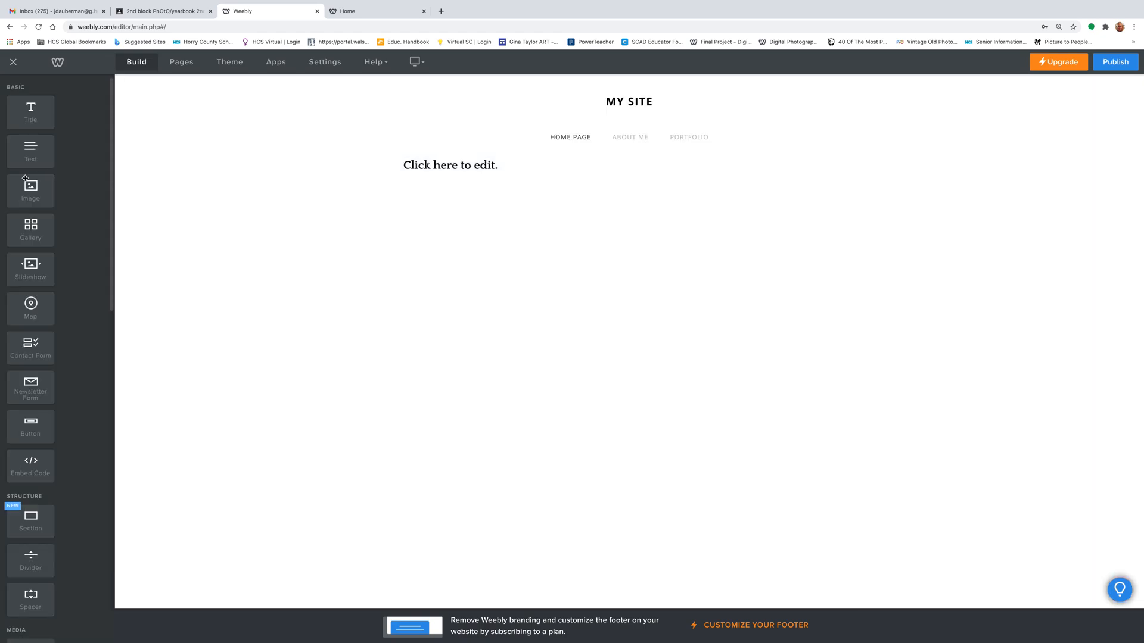
pyautogui.moveTo(30, 191); pyautogui.dragTo(559, 204)
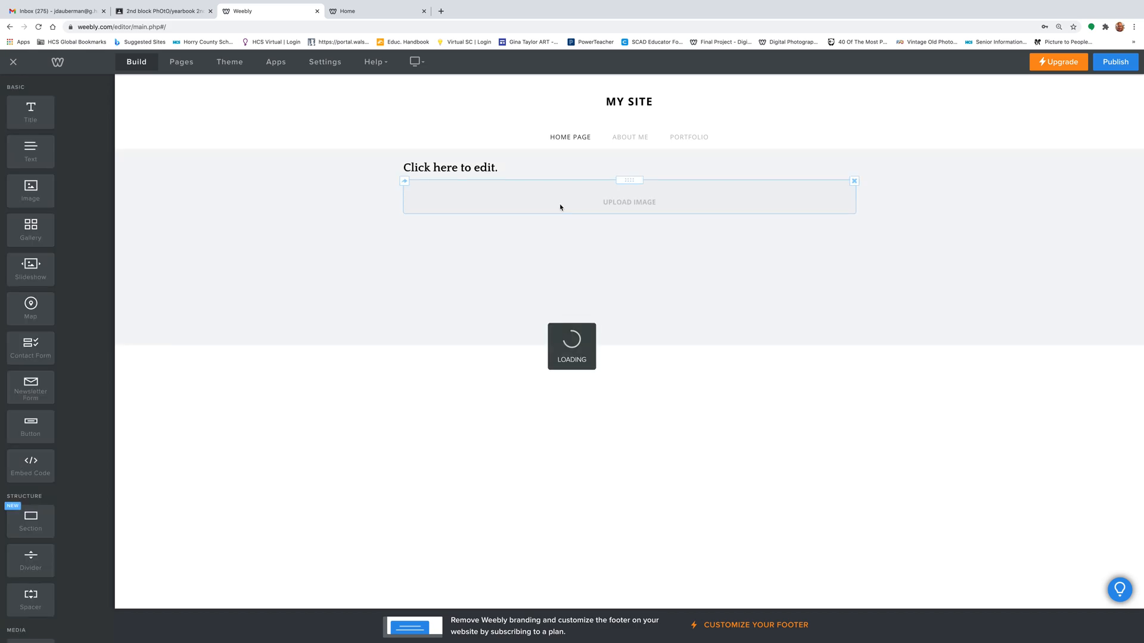
pyautogui.moveTo(629, 180); pyautogui.dragTo(625, 153)
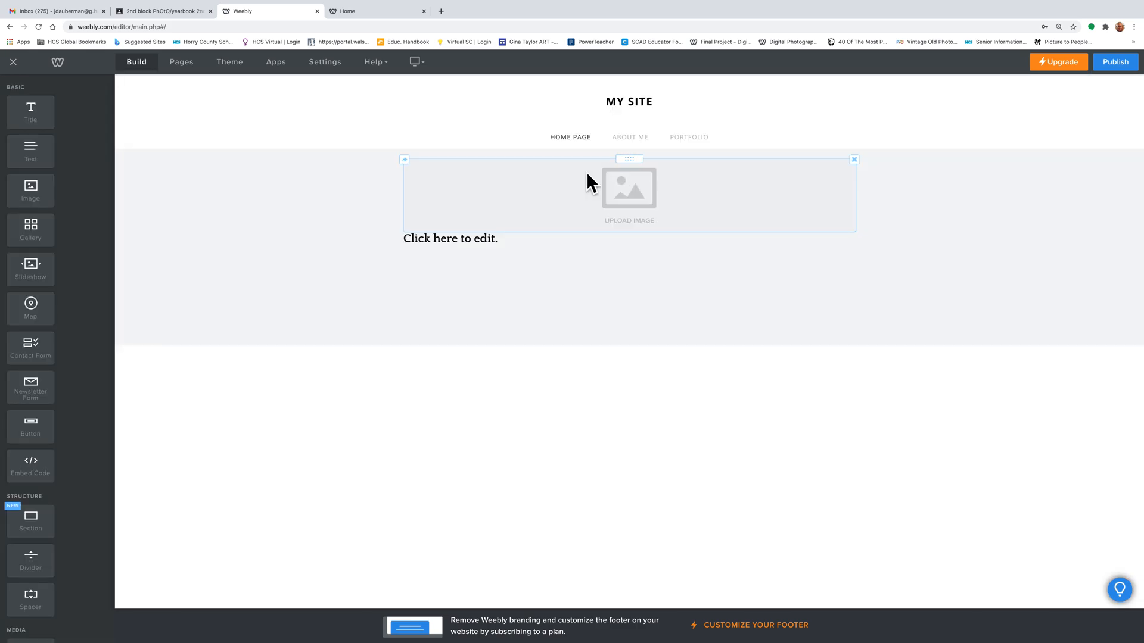
pyautogui.moveTo(31, 194); pyautogui.dragTo(596, 216)
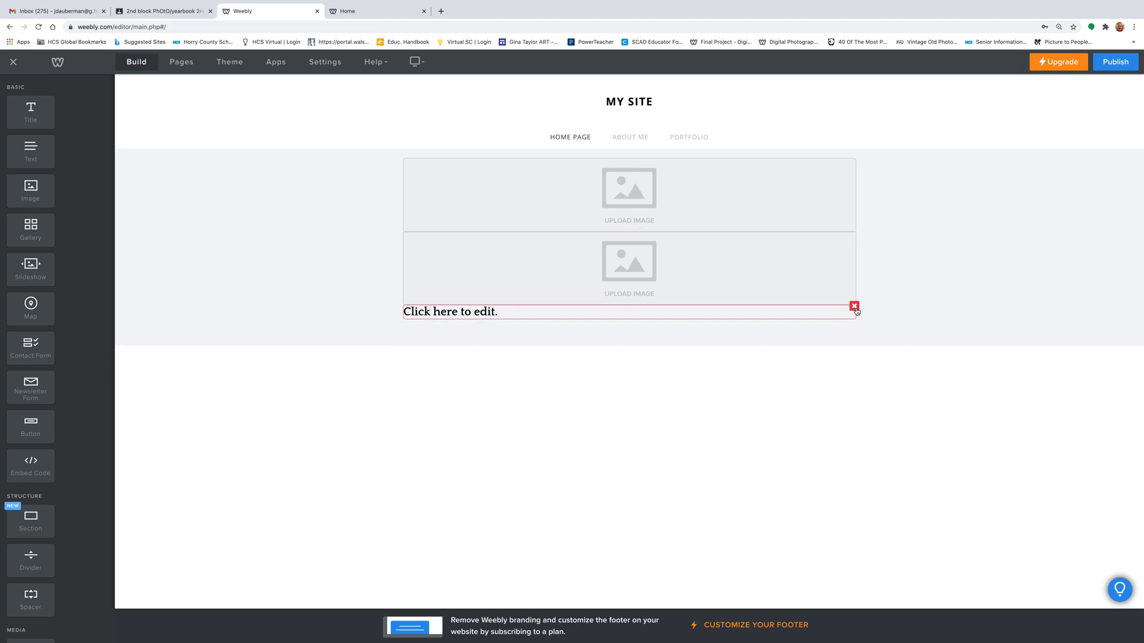
pyautogui.click(832, 279)
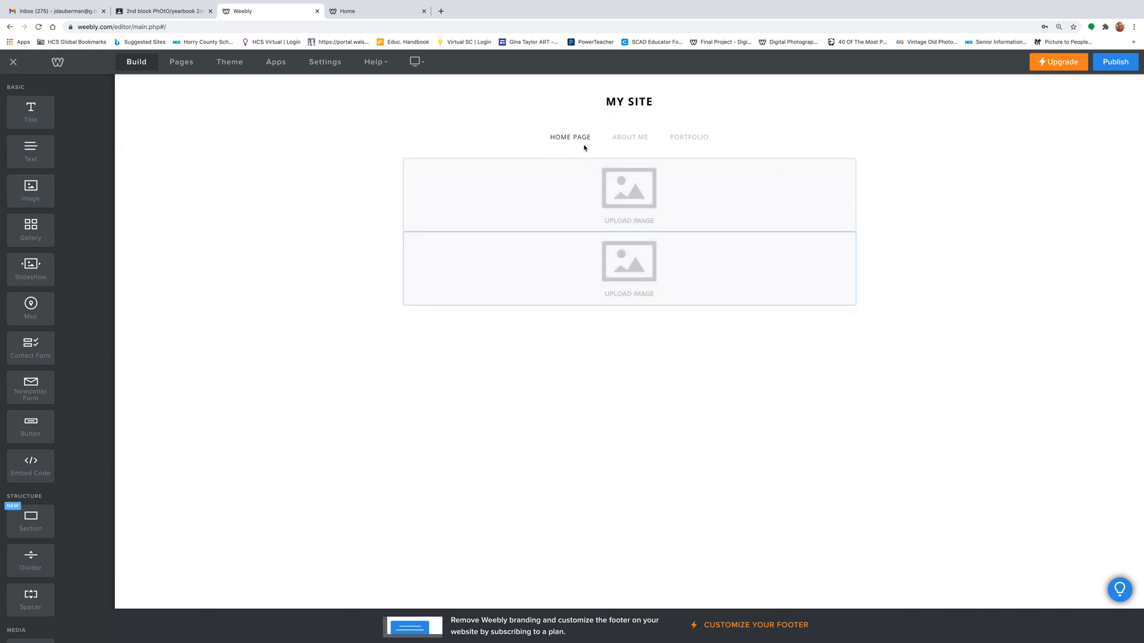
# - Add the title 'Welcome to my Photography site!' above the images, then go to About Me
pyautogui.moveTo(37, 124); pyautogui.dragTo(450, 178)
pyautogui.click(469, 166)
pyautogui.write('Welcome to my Photography ')
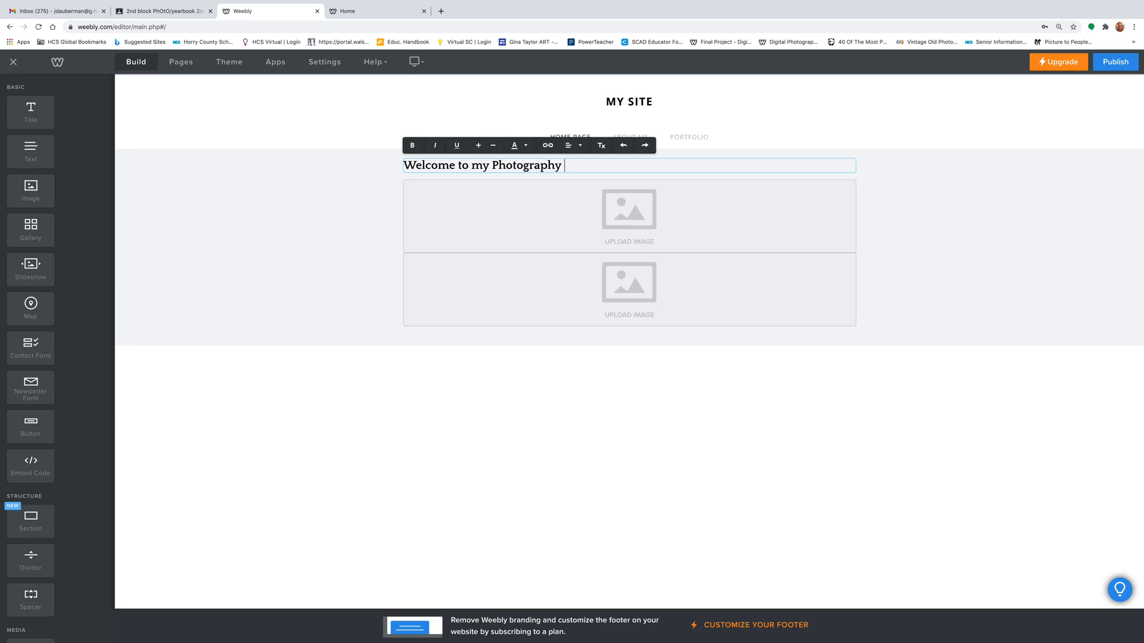
pyautogui.write('site!')
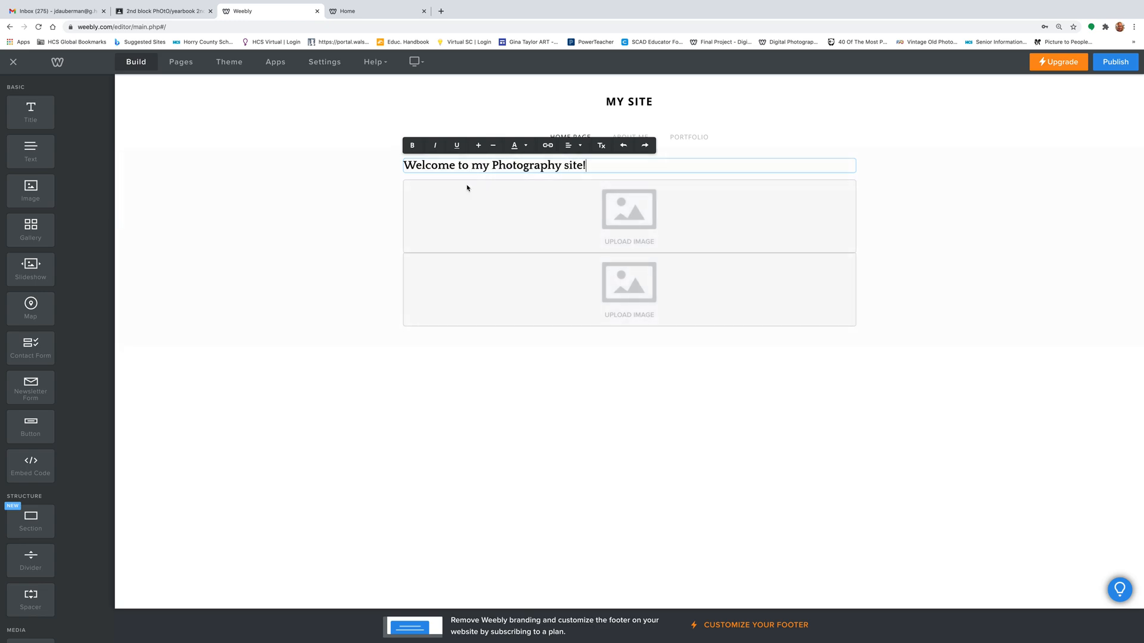
pyautogui.click(536, 237)
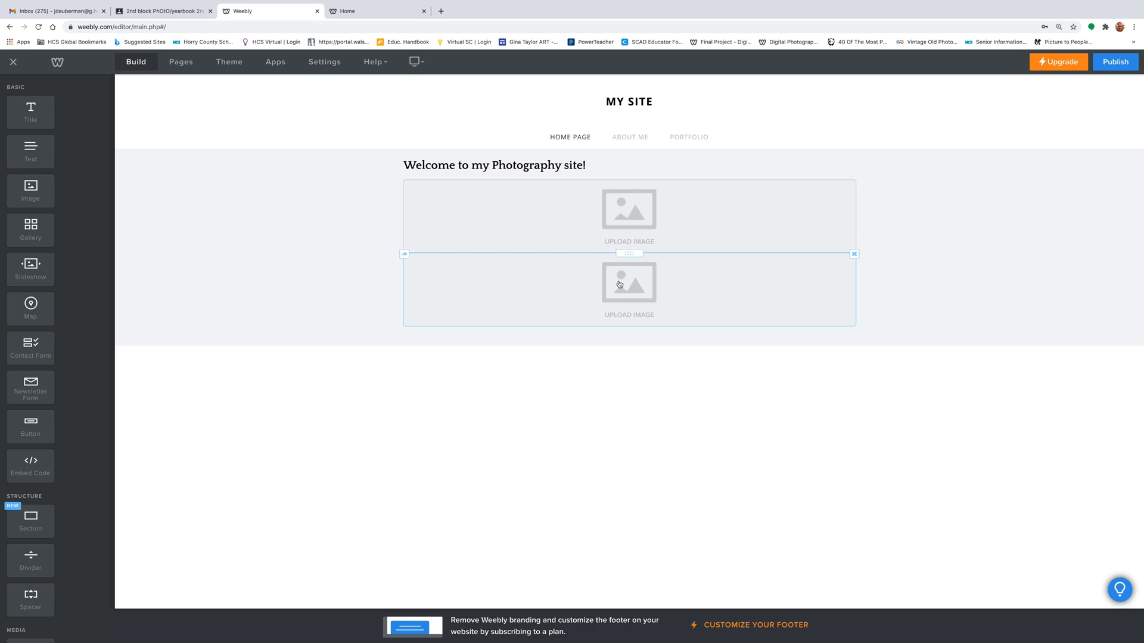
pyautogui.click(628, 137)
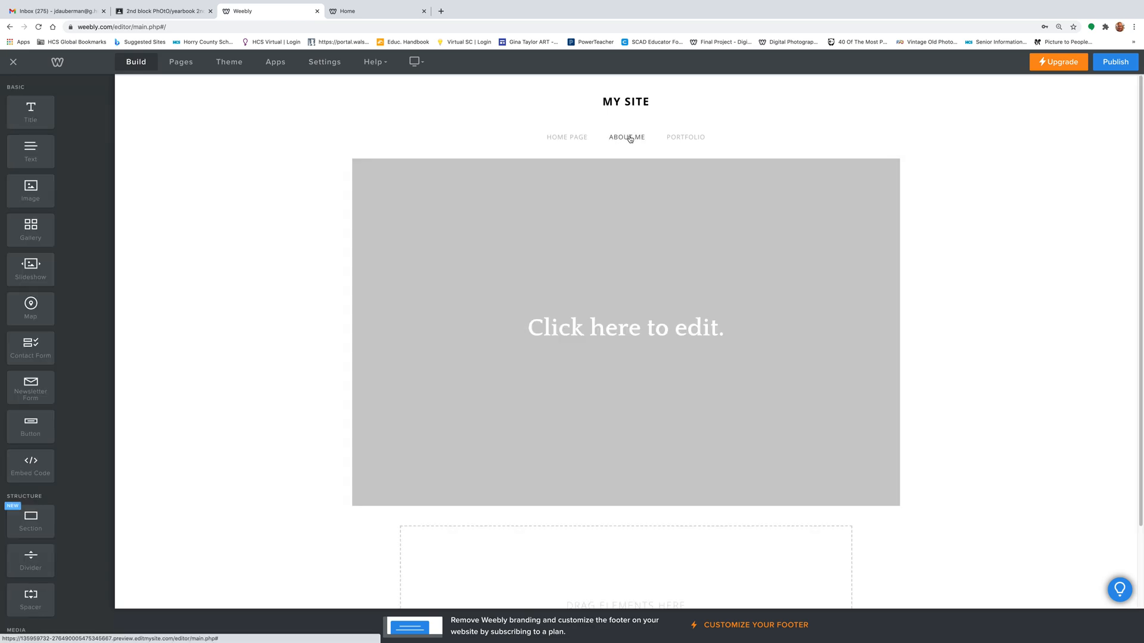
# - Set the About Me page's header type to No Header and drop a Text block onto it
pyautogui.click(178, 62)
pyautogui.click(78, 139)
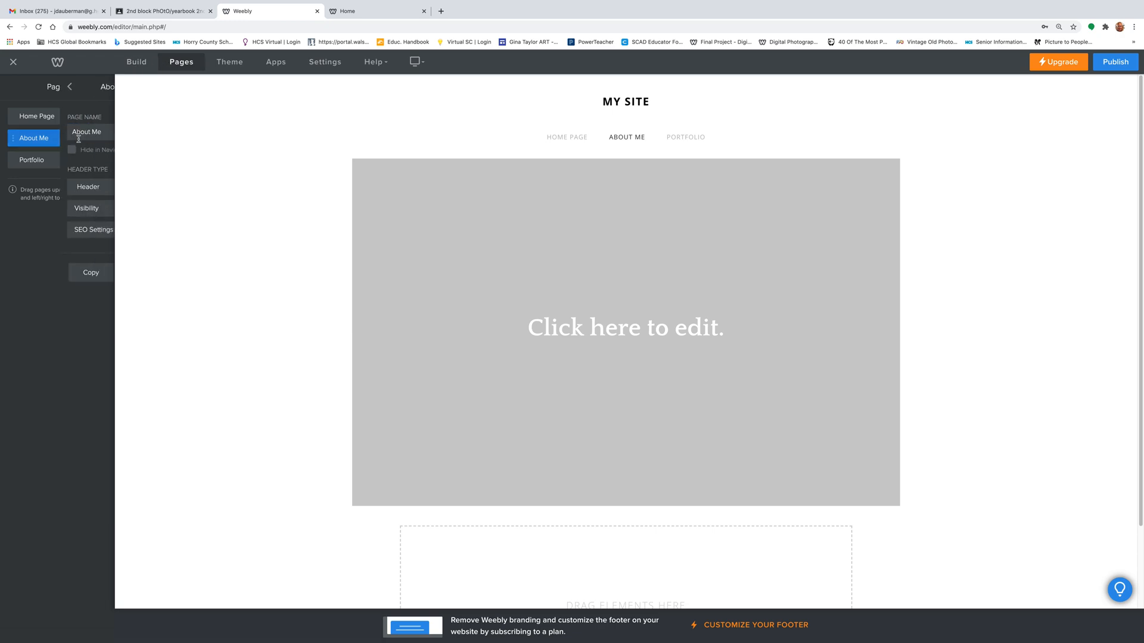
pyautogui.click(56, 187)
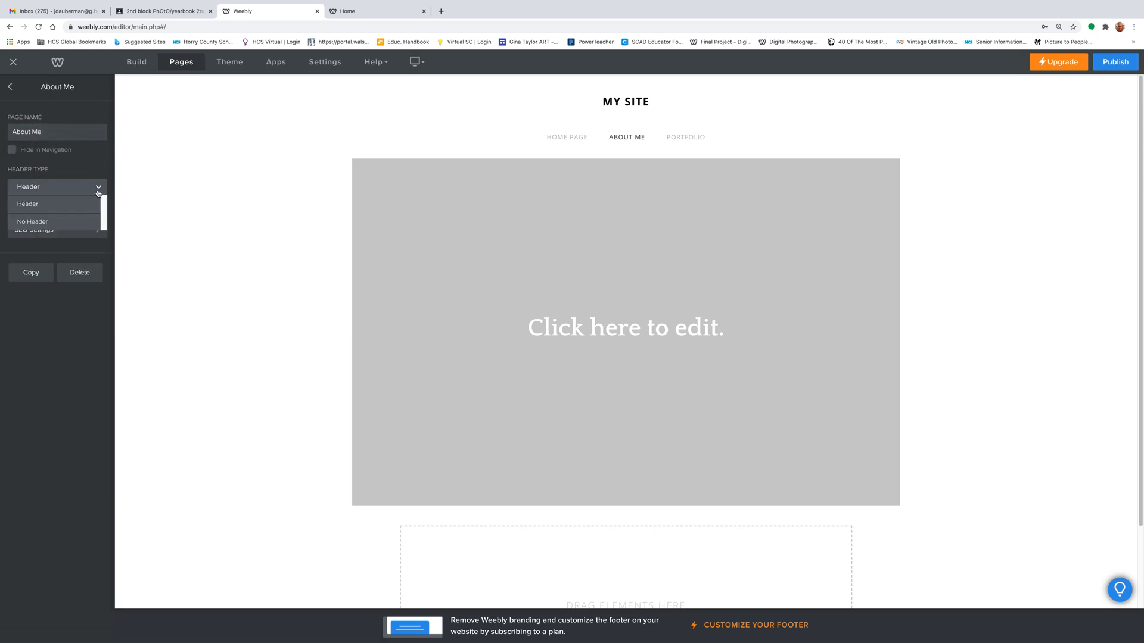
pyautogui.click(52, 225)
pyautogui.click(10, 87)
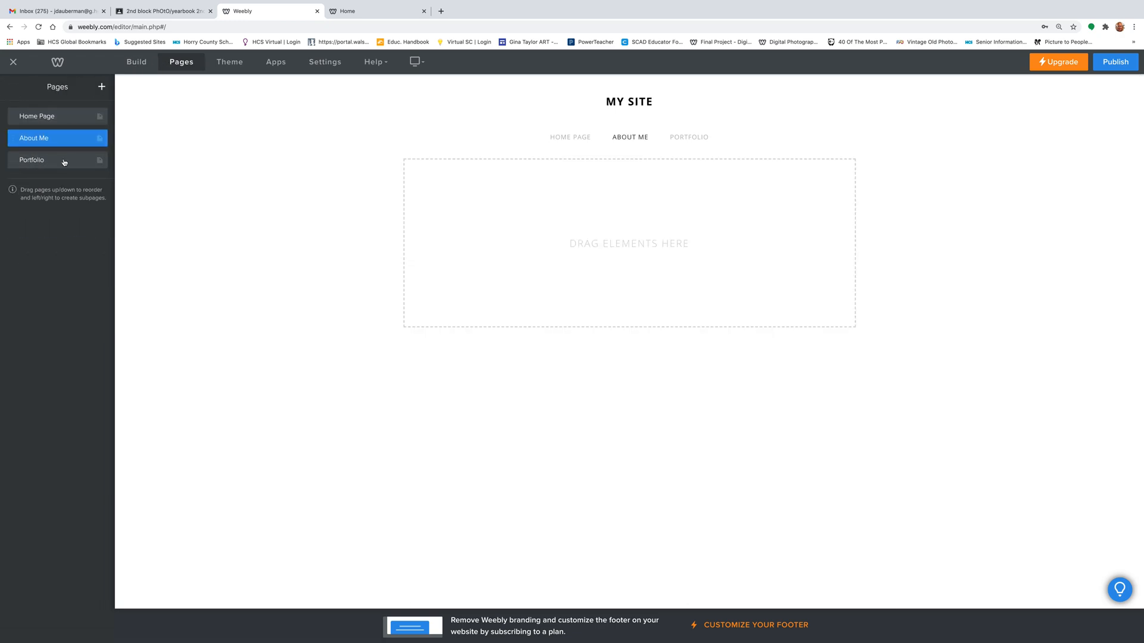
pyautogui.click(137, 62)
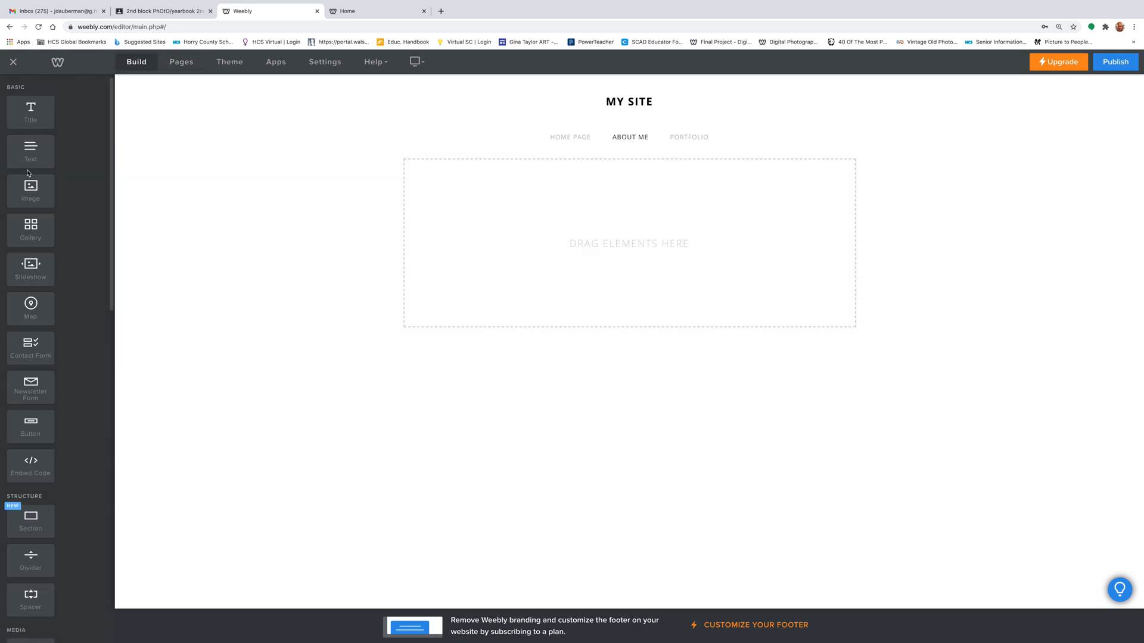
pyautogui.moveTo(30, 152); pyautogui.dragTo(452, 198)
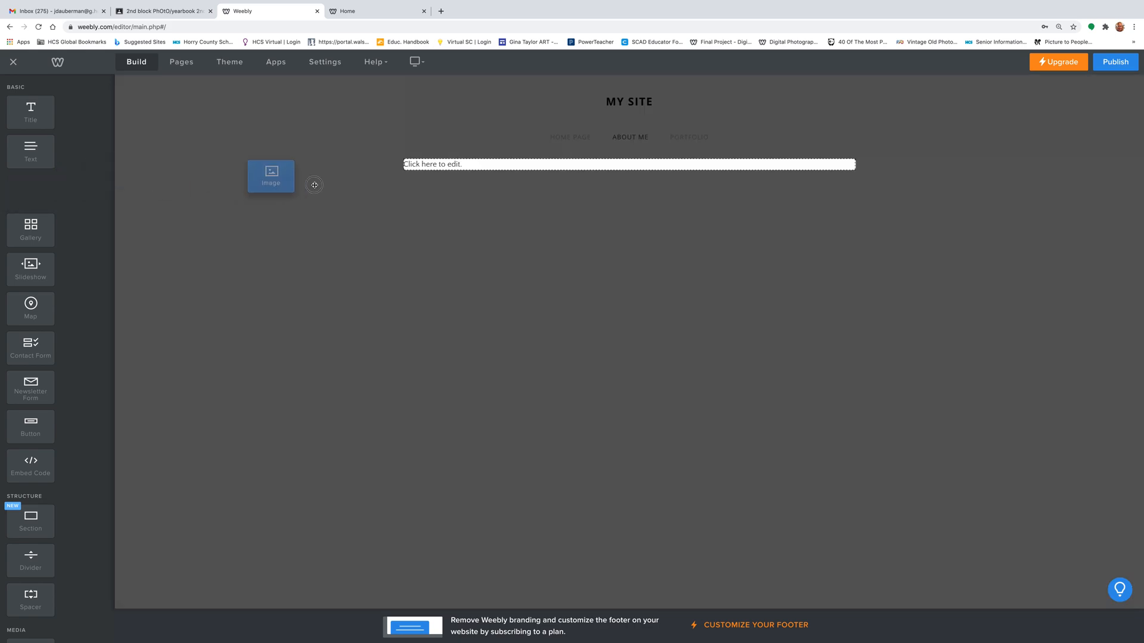